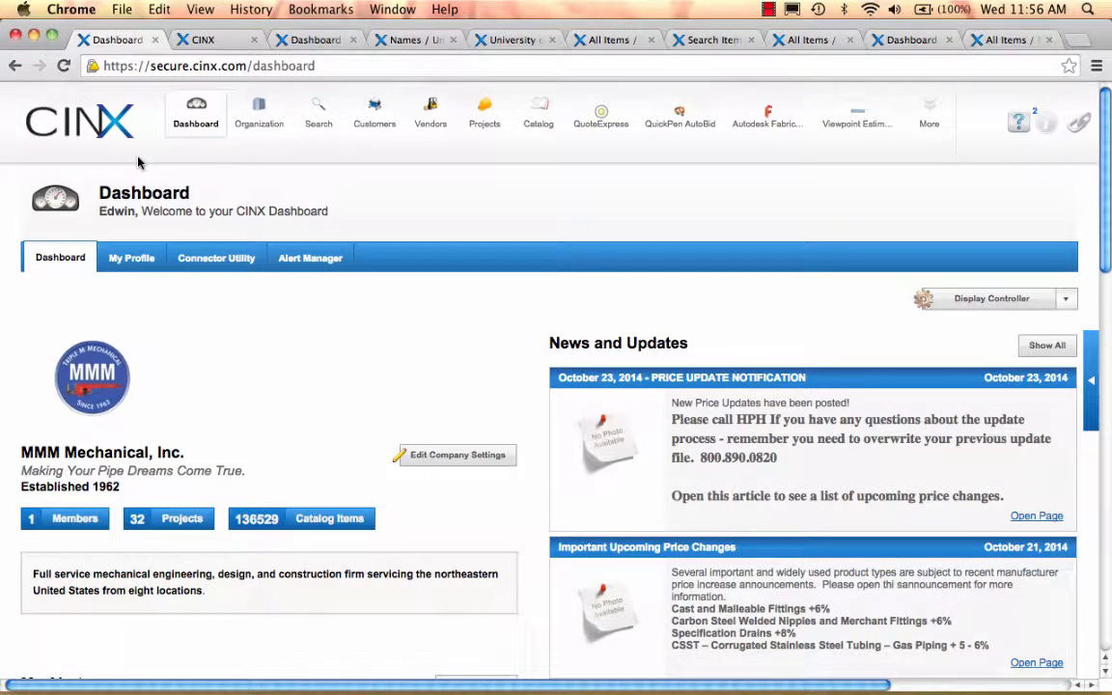
Look over the dashboard's company summary, alerts, quick links and recent projects
left_click(198, 42)
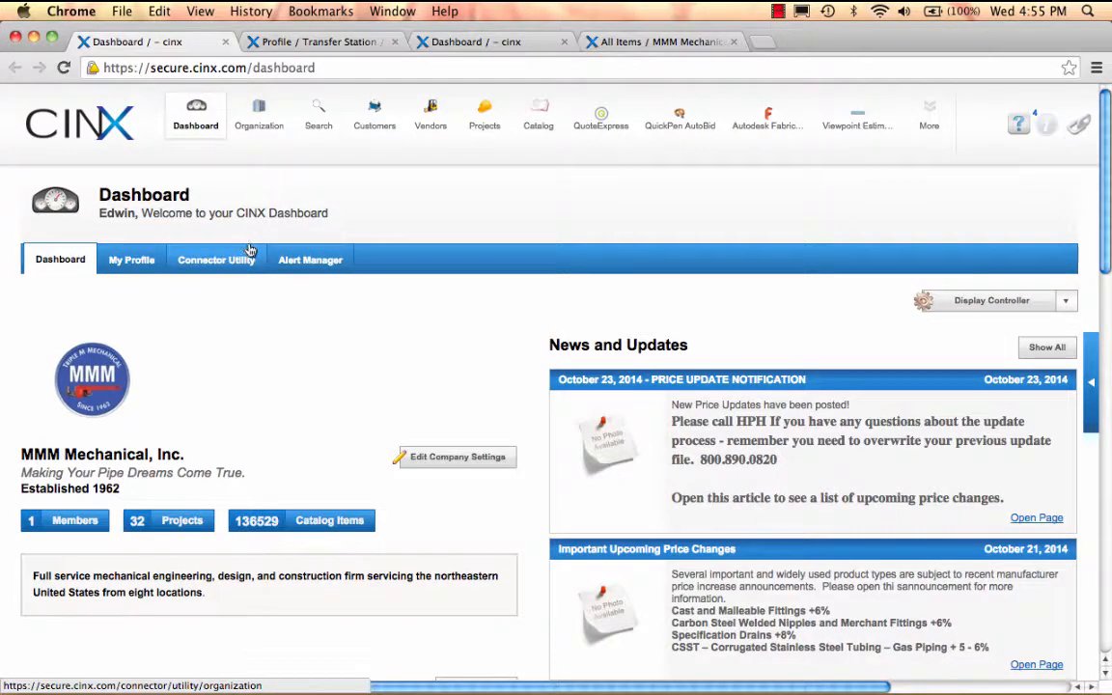
scroll(379, 303, "down", 3)
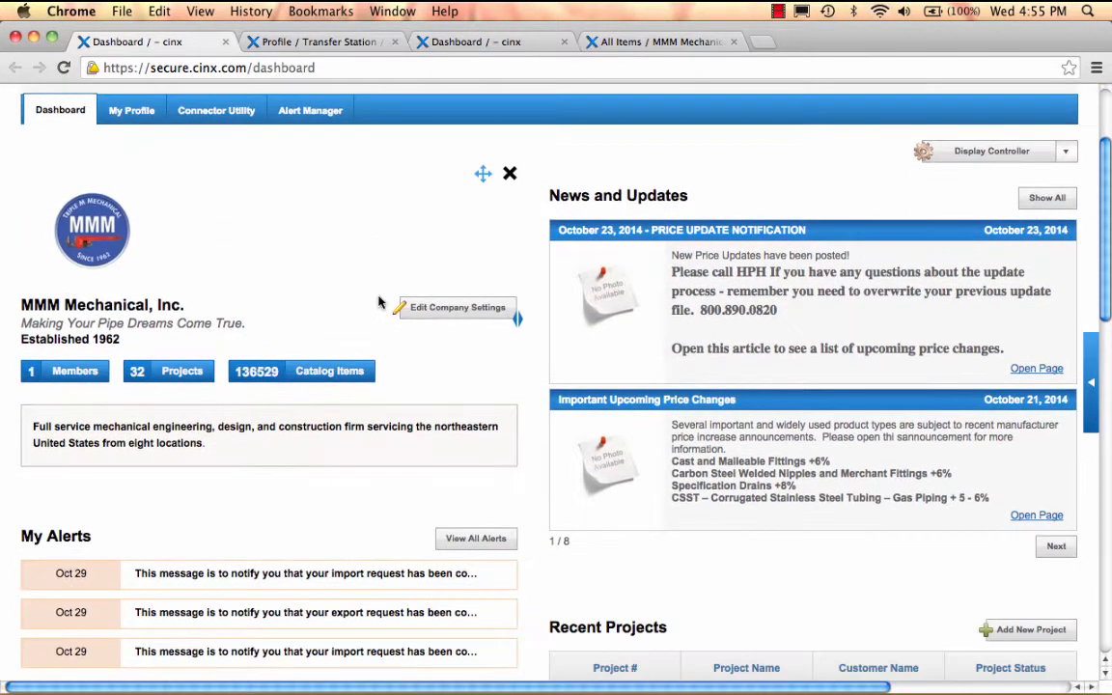
scroll(379, 303, "down", 7)
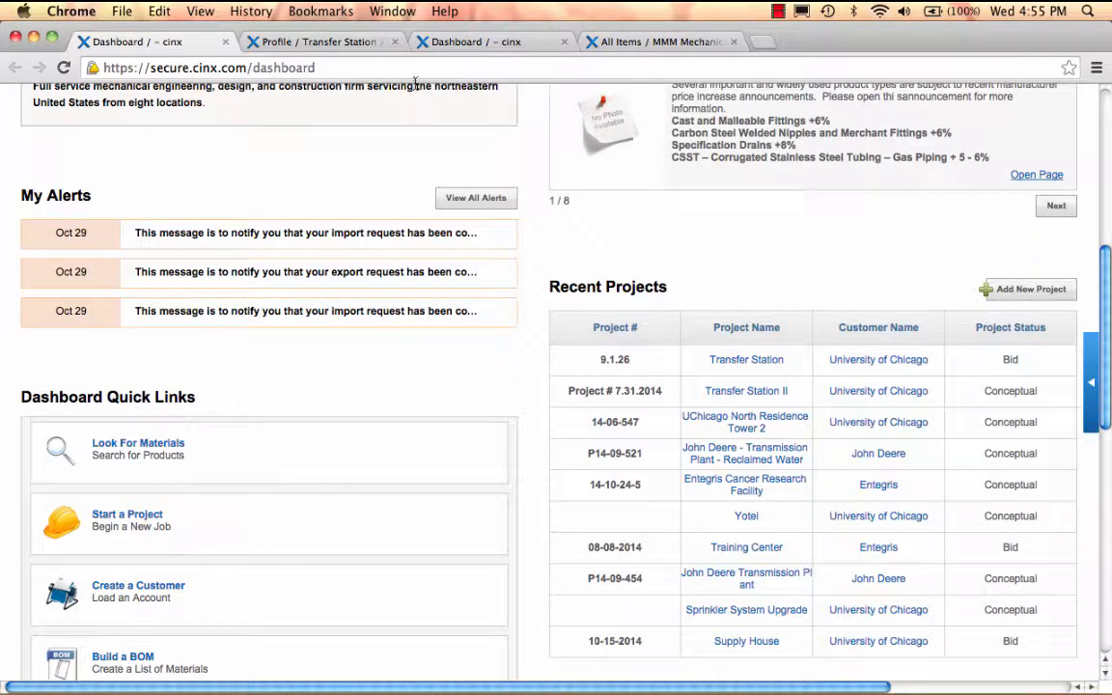
Import the Autobid Import file as a BOM into the Transfer Station project, using QuickPen AutoBid as the file source
left_click(347, 43)
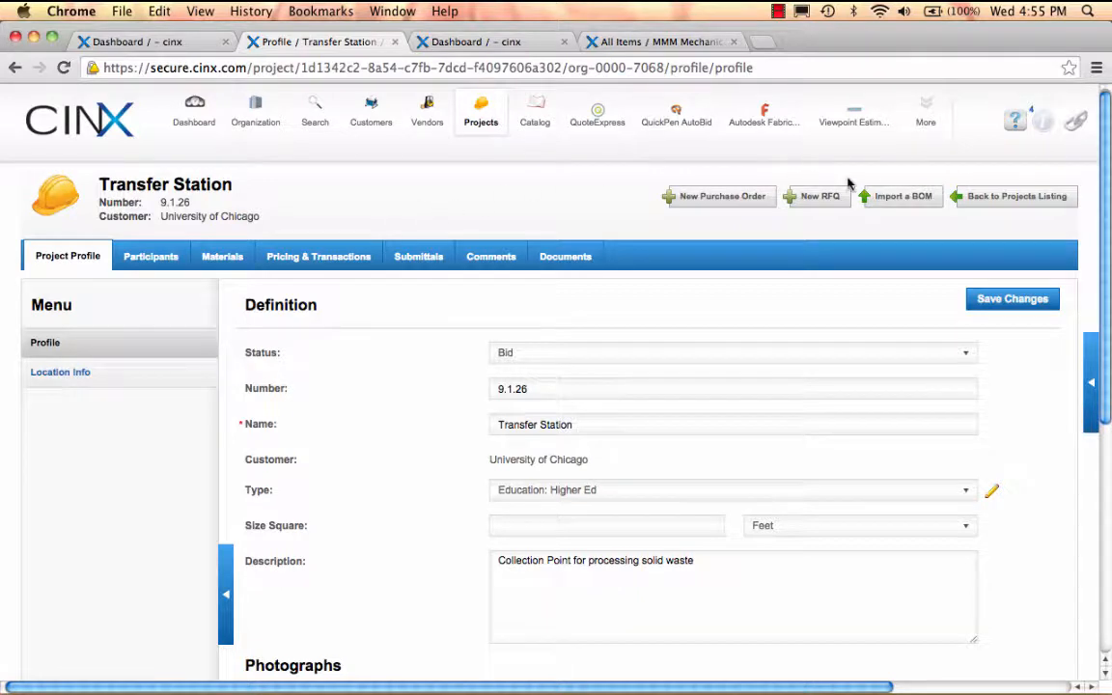
left_click(902, 200)
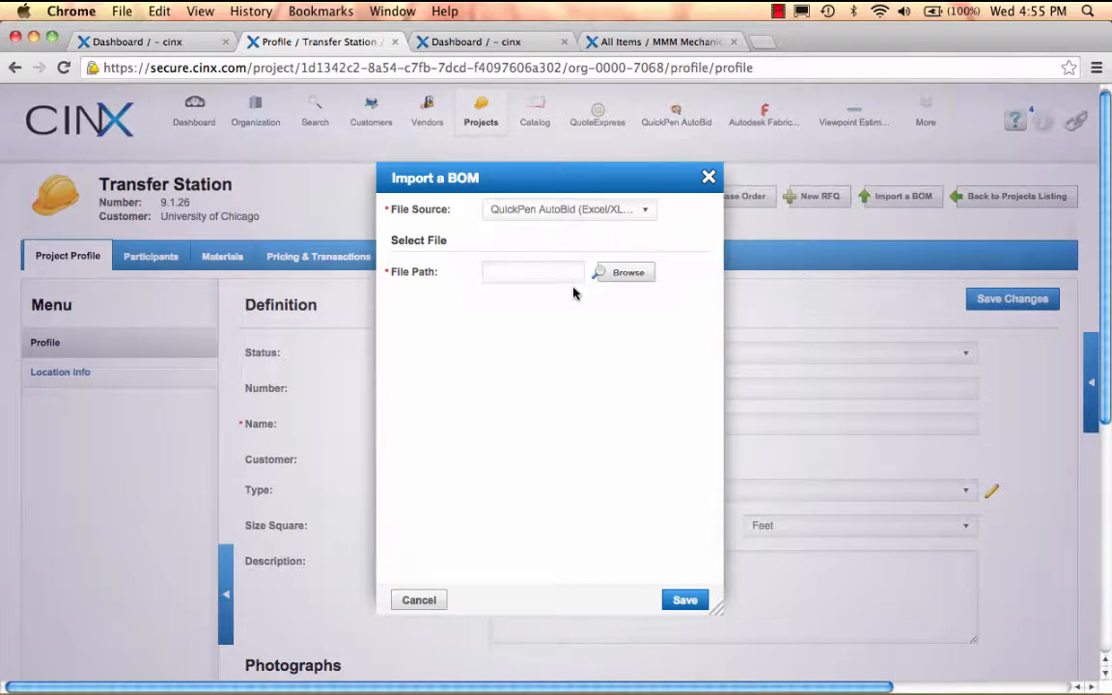
left_click(618, 276)
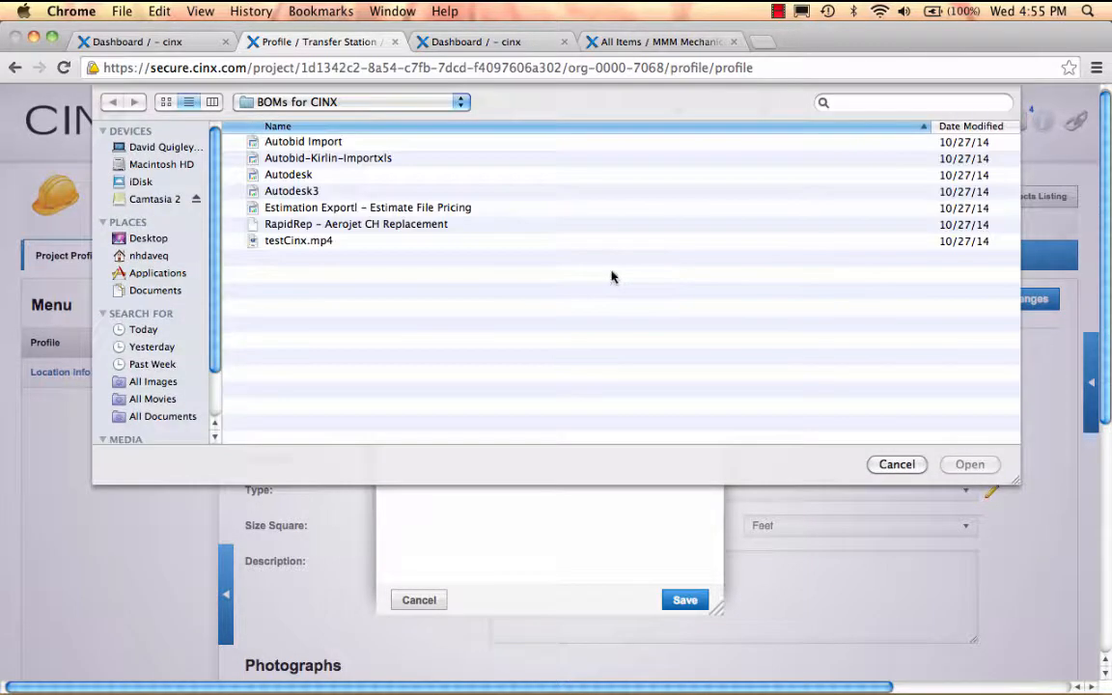
left_click(323, 145)
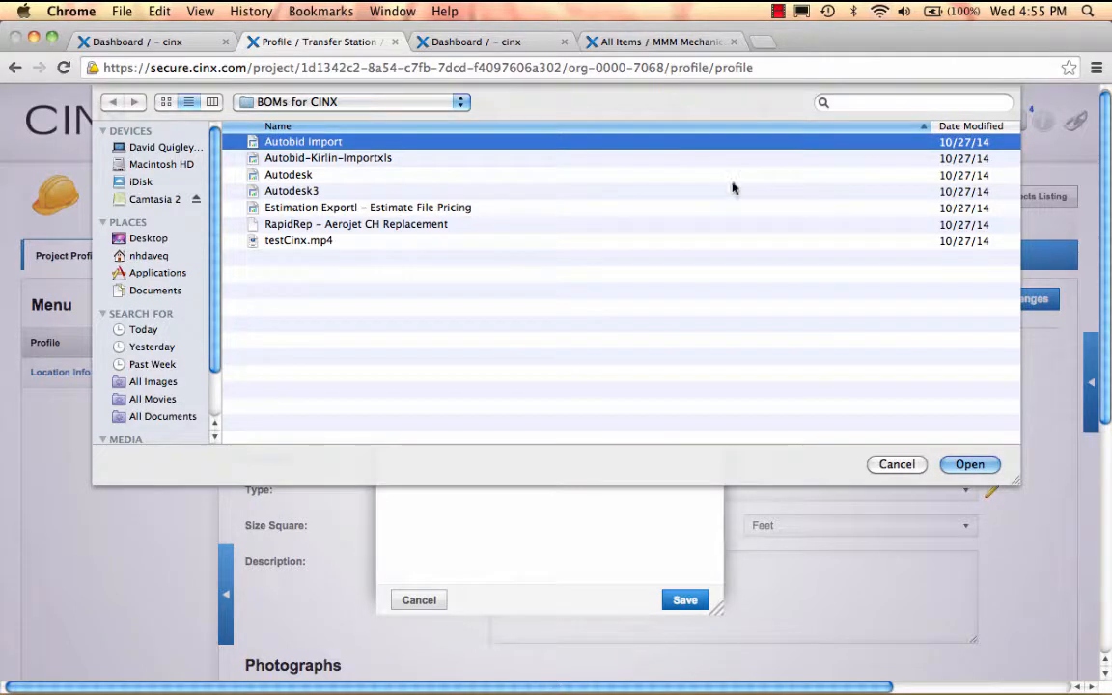
left_click(960, 469)
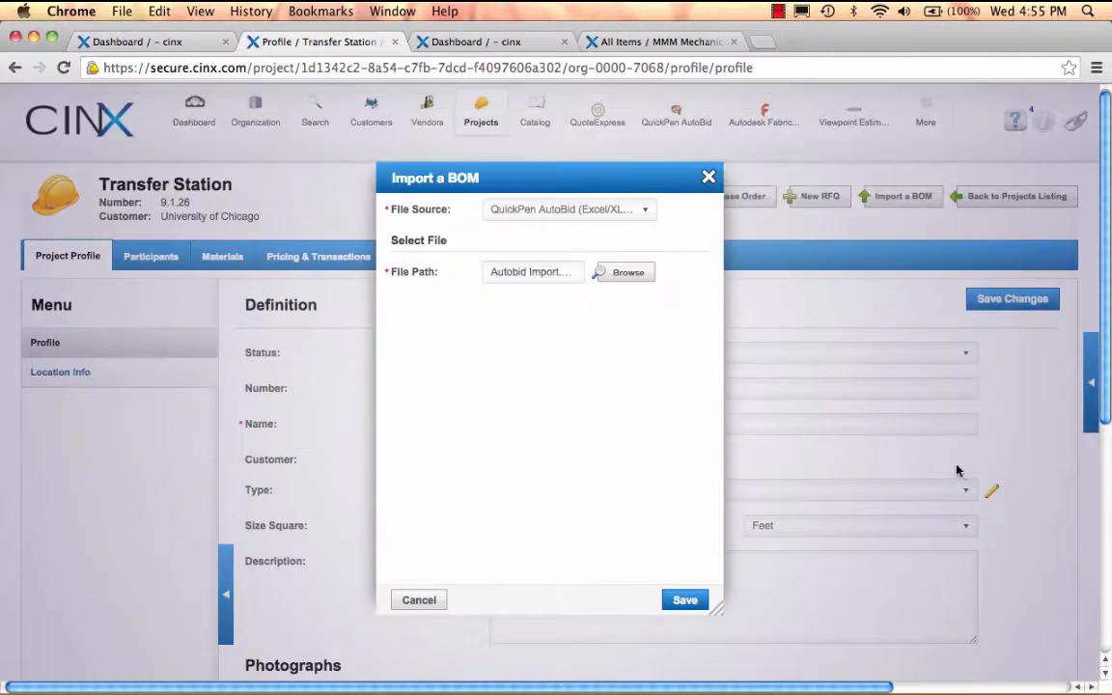
left_click(686, 602)
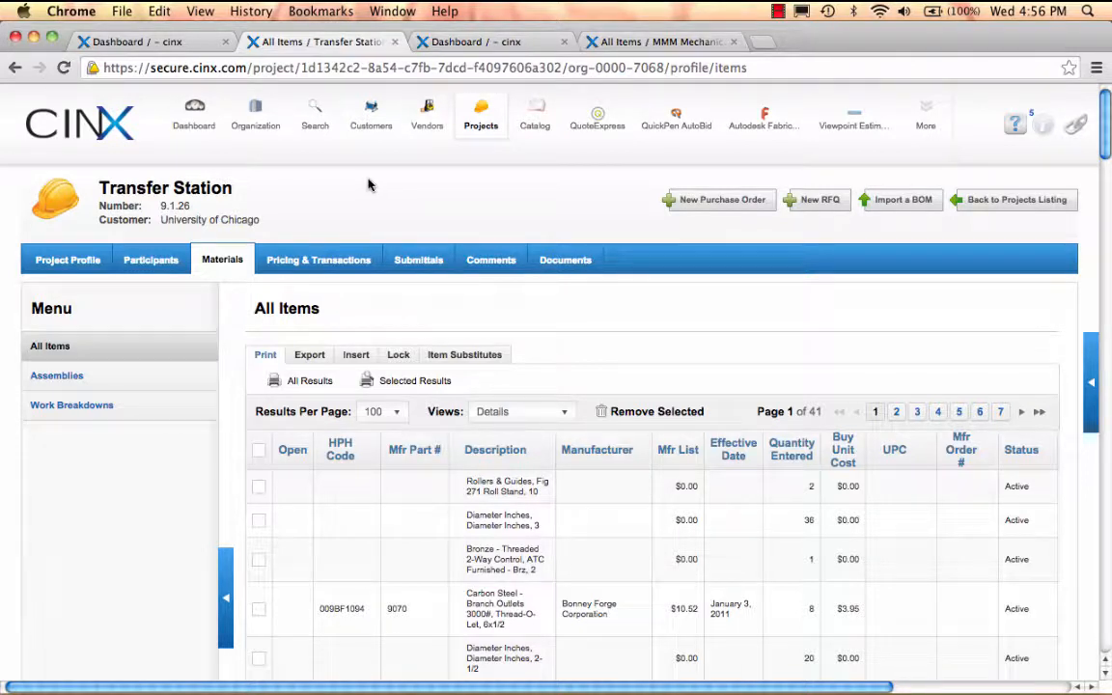
Open the project's material work breakdowns and examine the entries under Drawing, Floor and Material Spec
left_click(87, 410)
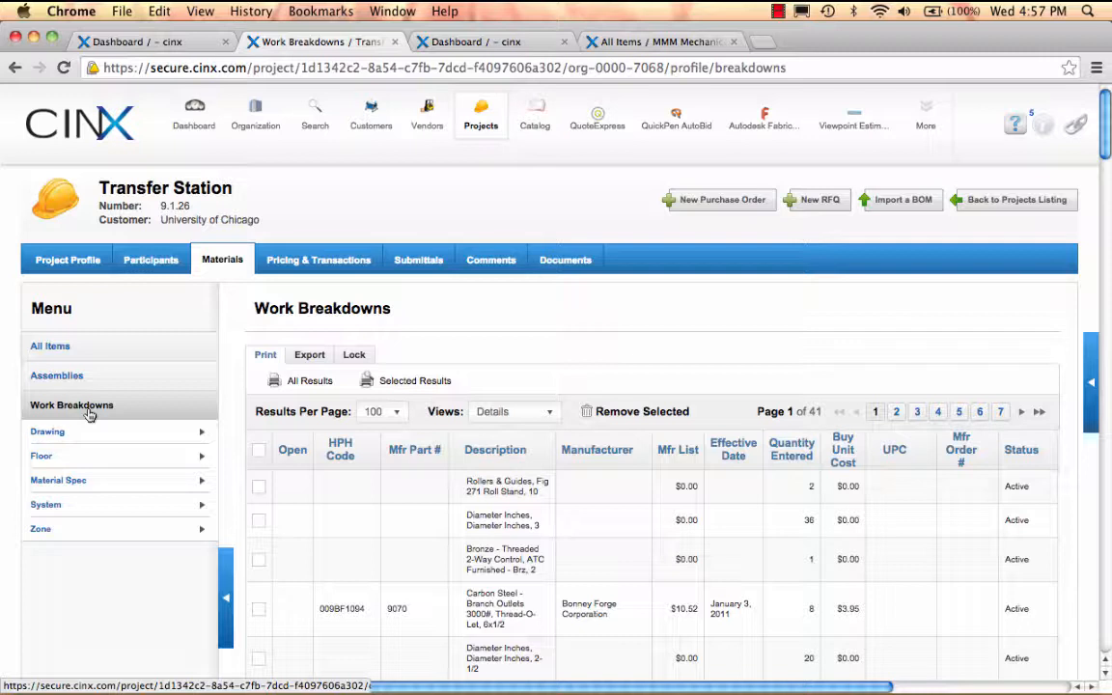
left_click(64, 431)
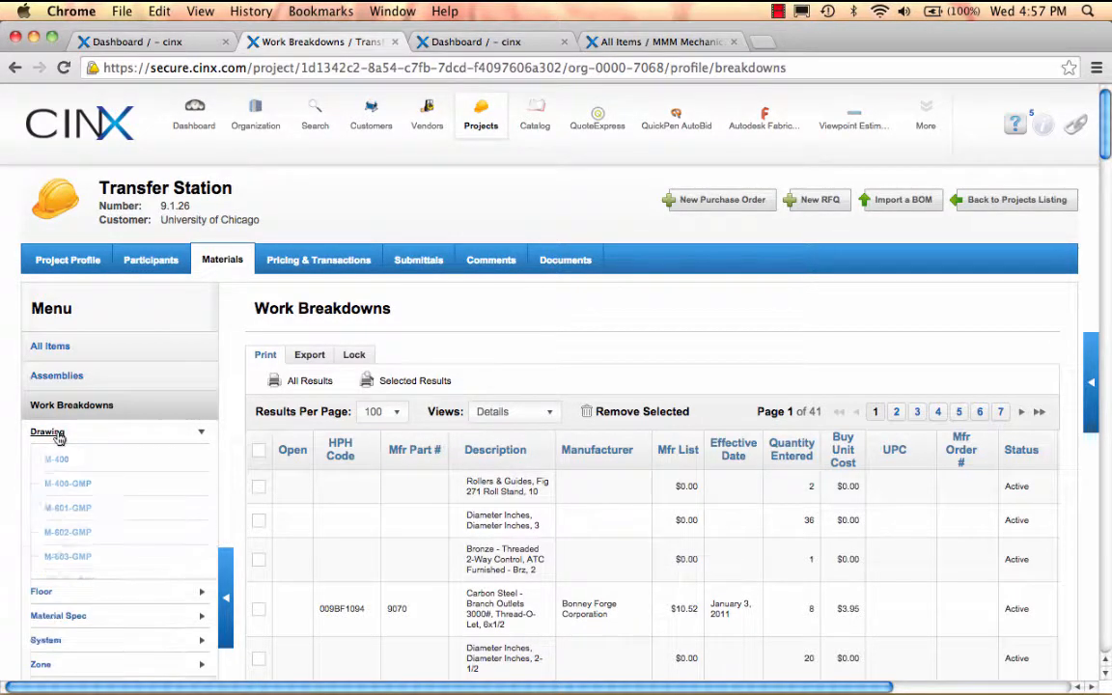
scroll(115, 459, "down", 2)
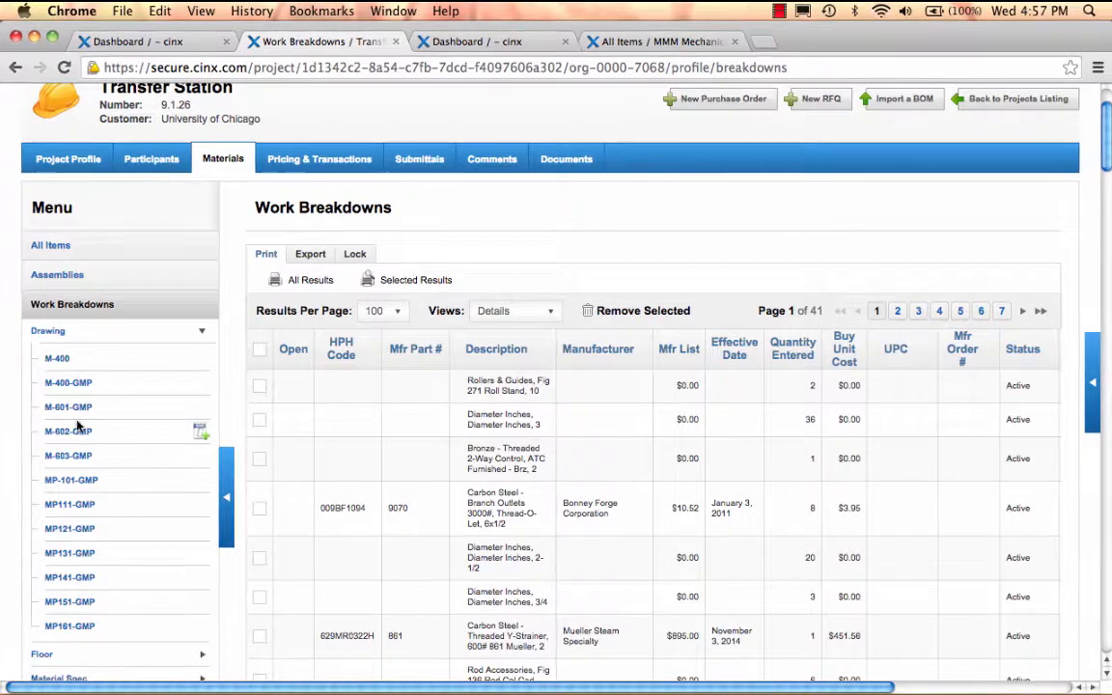
left_click(58, 333)
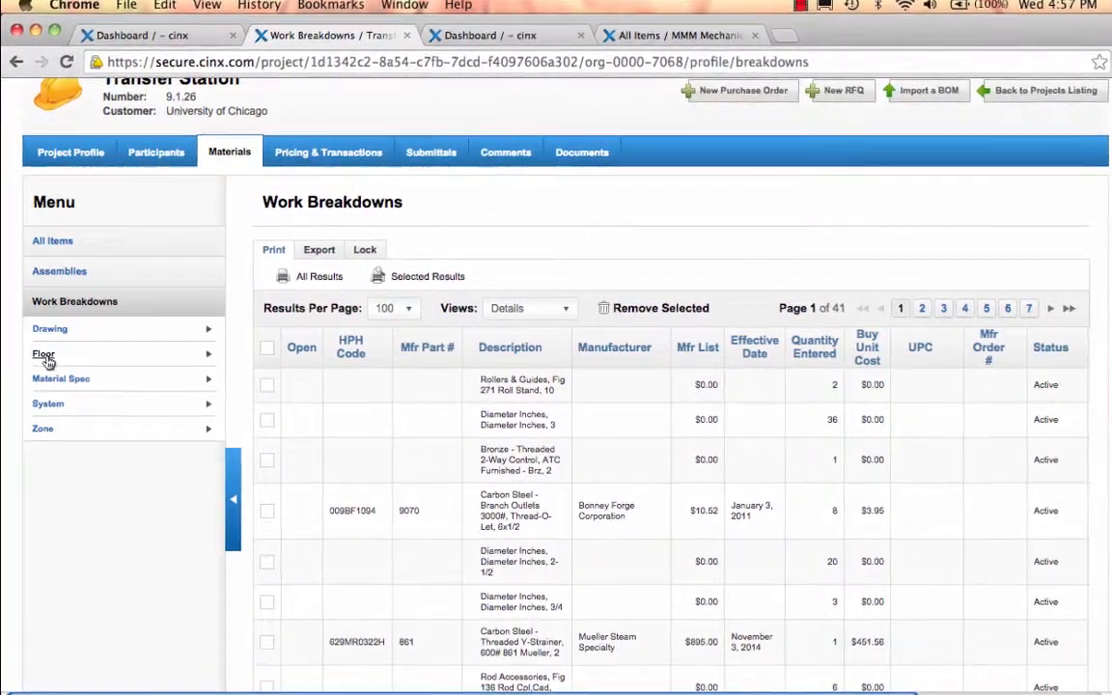
left_click(45, 357)
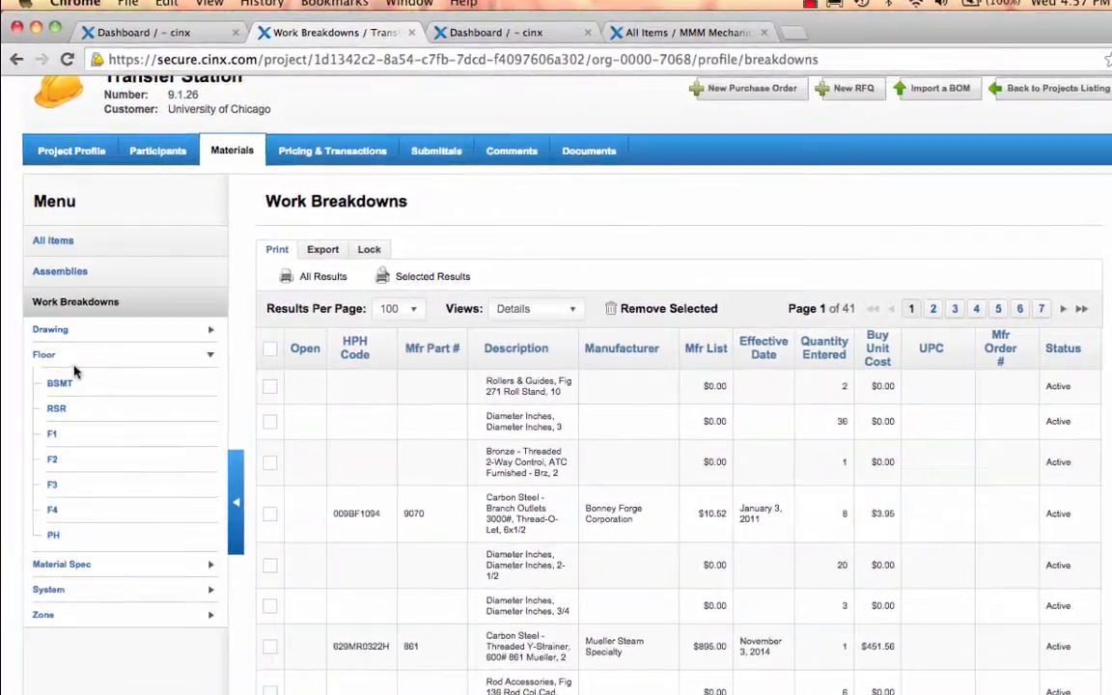
left_click(45, 356)
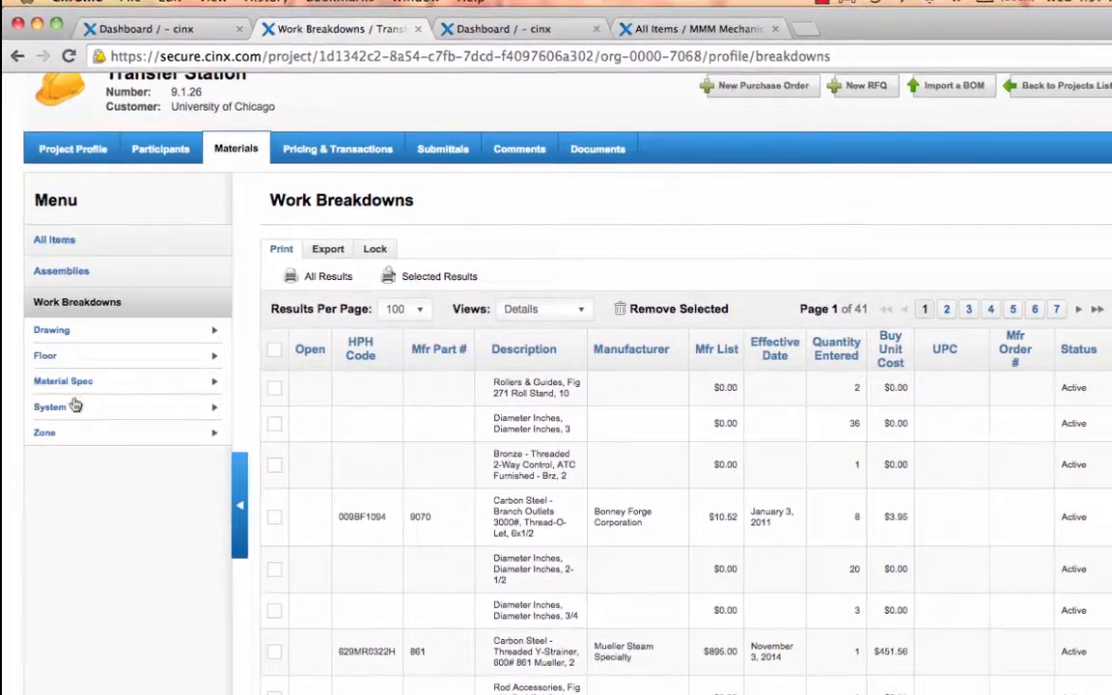
left_click(78, 386)
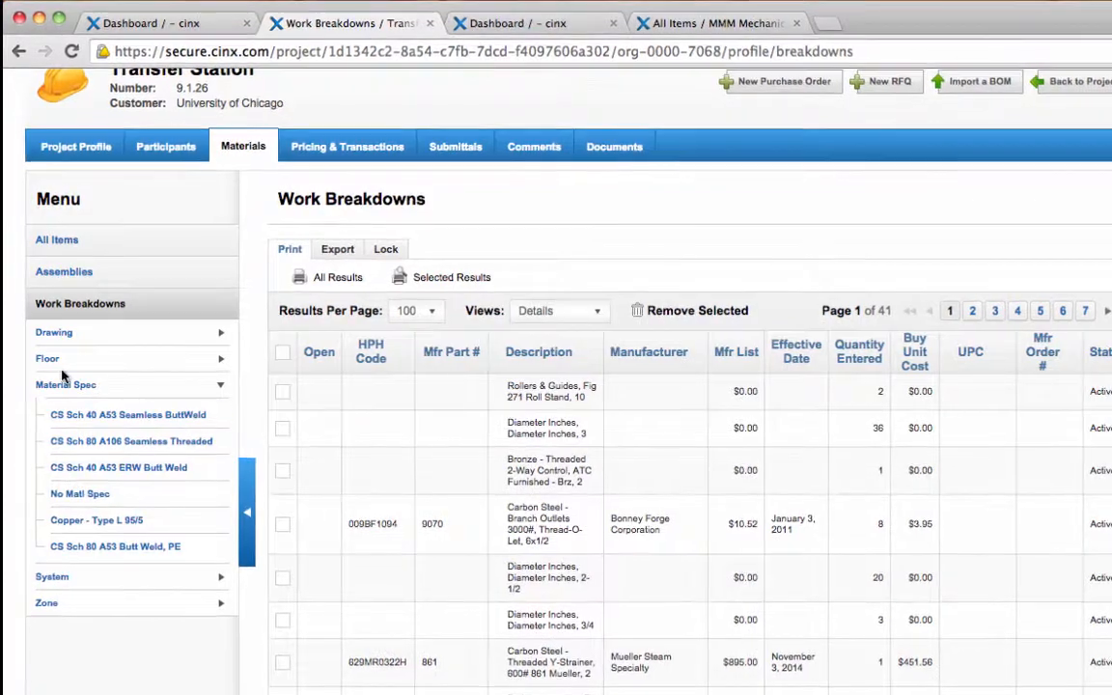
left_click(66, 387)
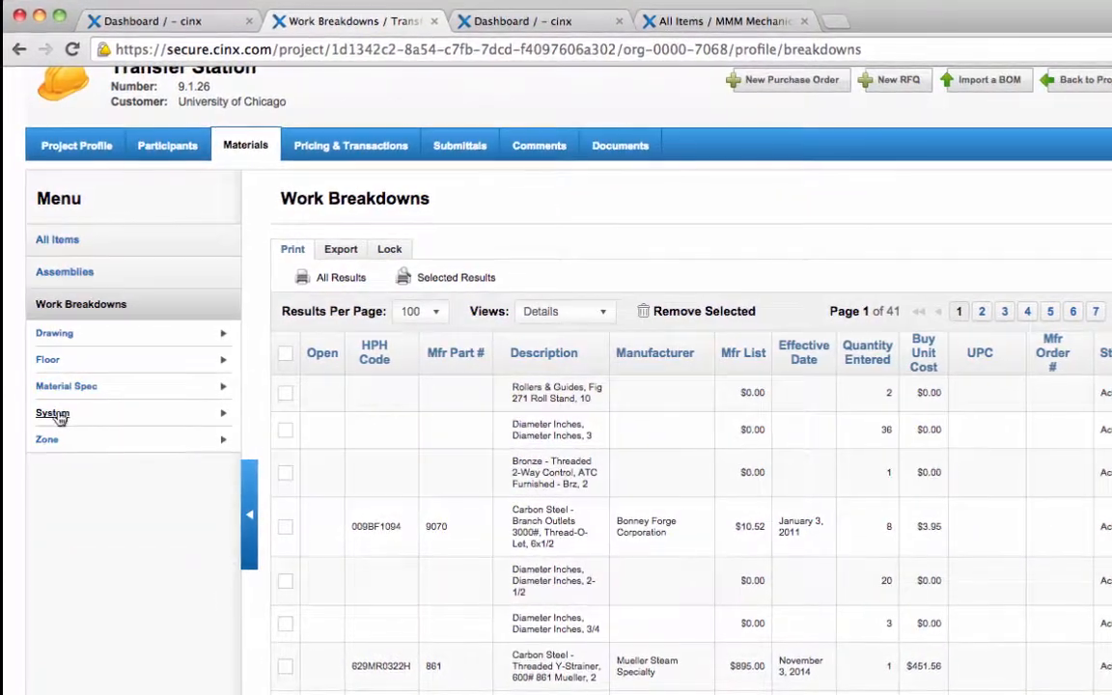
Examine the System and Zone entries in the project's work breakdowns
left_click(56, 415)
scroll(78, 429, "down", 5)
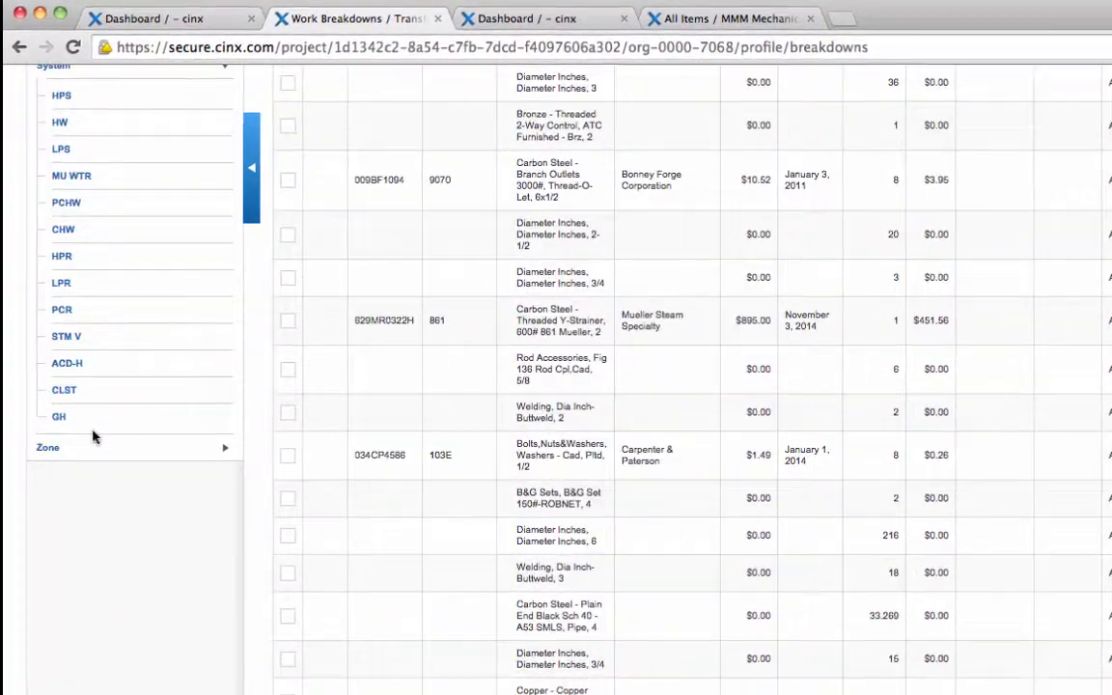
scroll(88, 425, "up", 2)
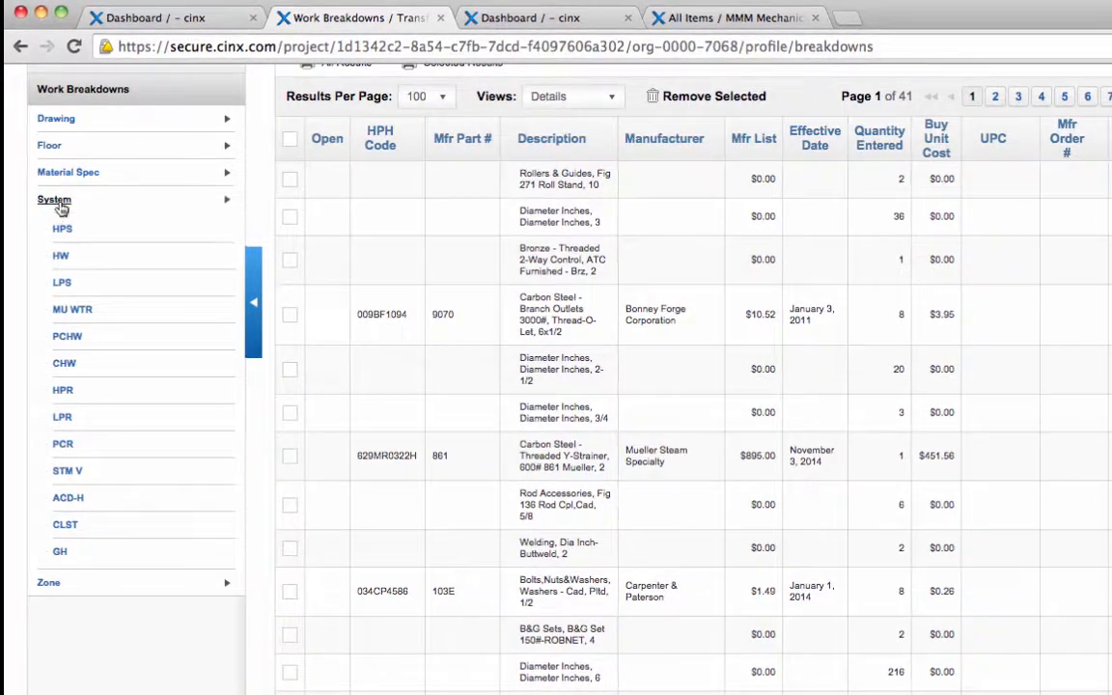
left_click(50, 199)
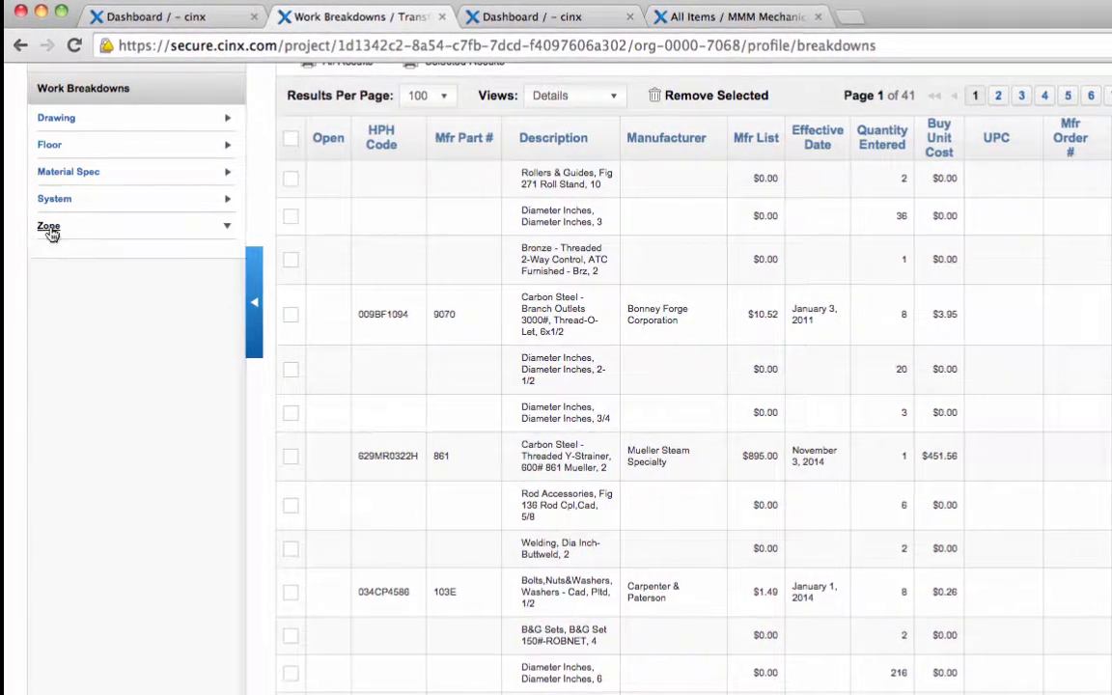
left_click(49, 228)
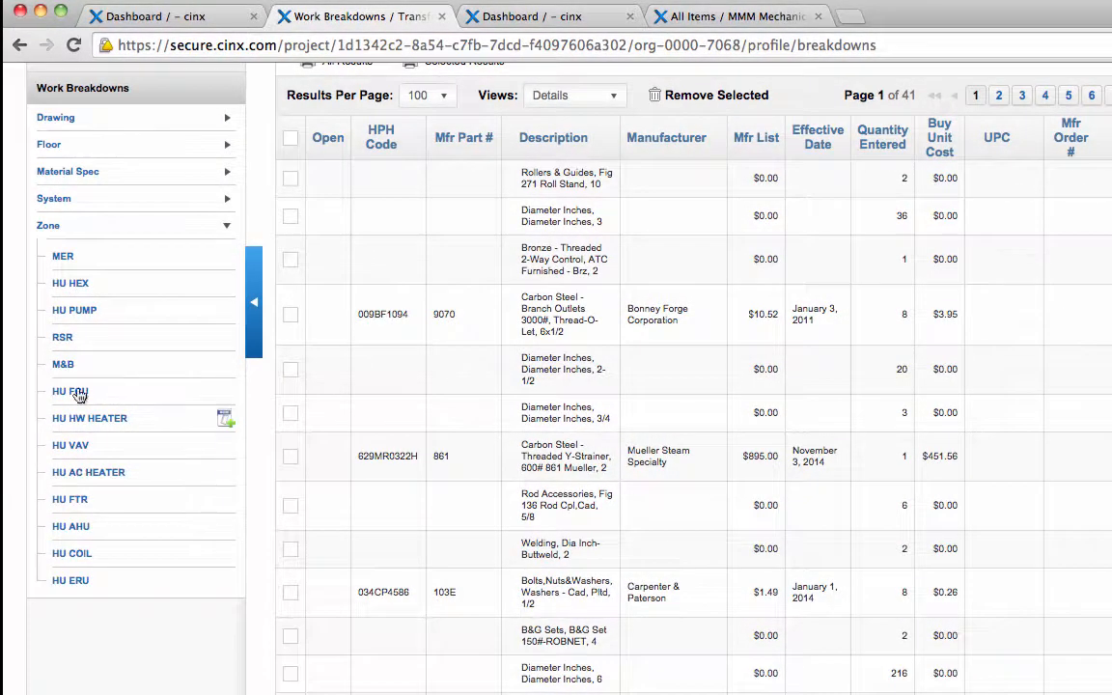
left_click(53, 230)
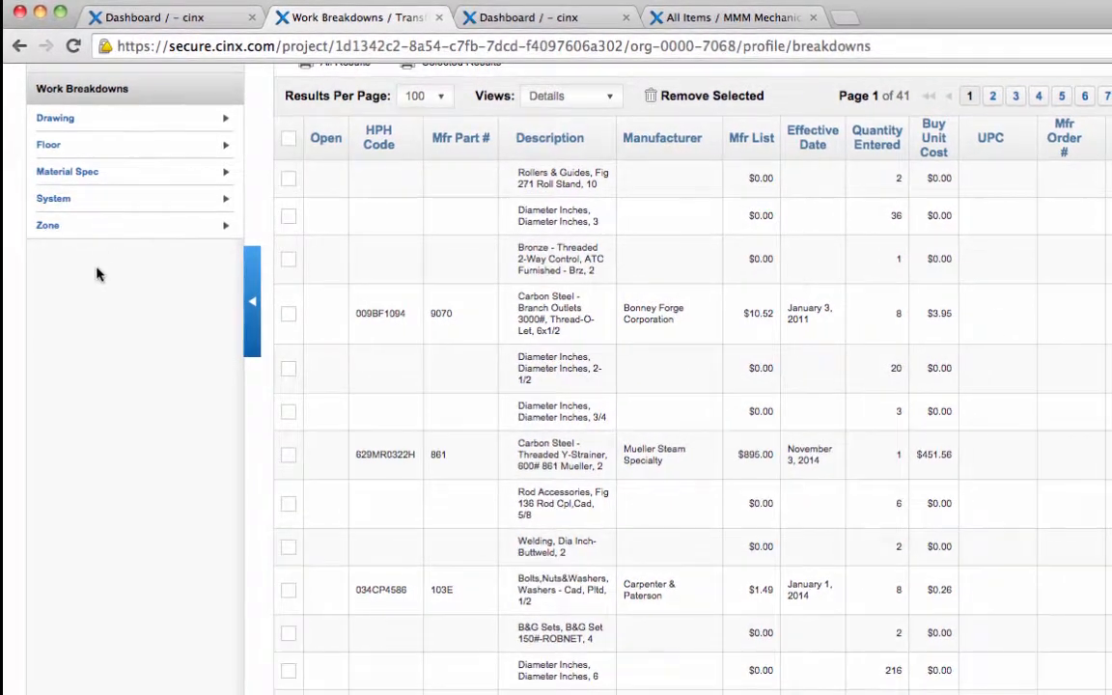
Start a new RFQ for the Transfer Station project with the name "transfer station" and number 10.29
scroll(100, 300, "up", 2)
scroll(86, 318, "up", 5)
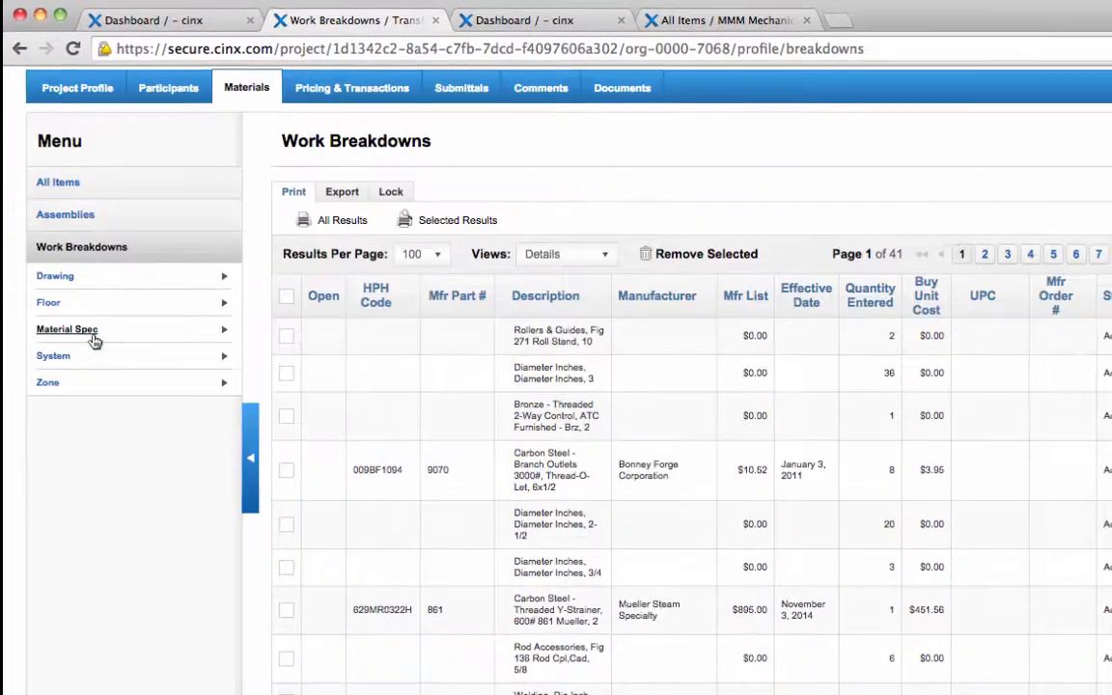
scroll(106, 366, "up", 3)
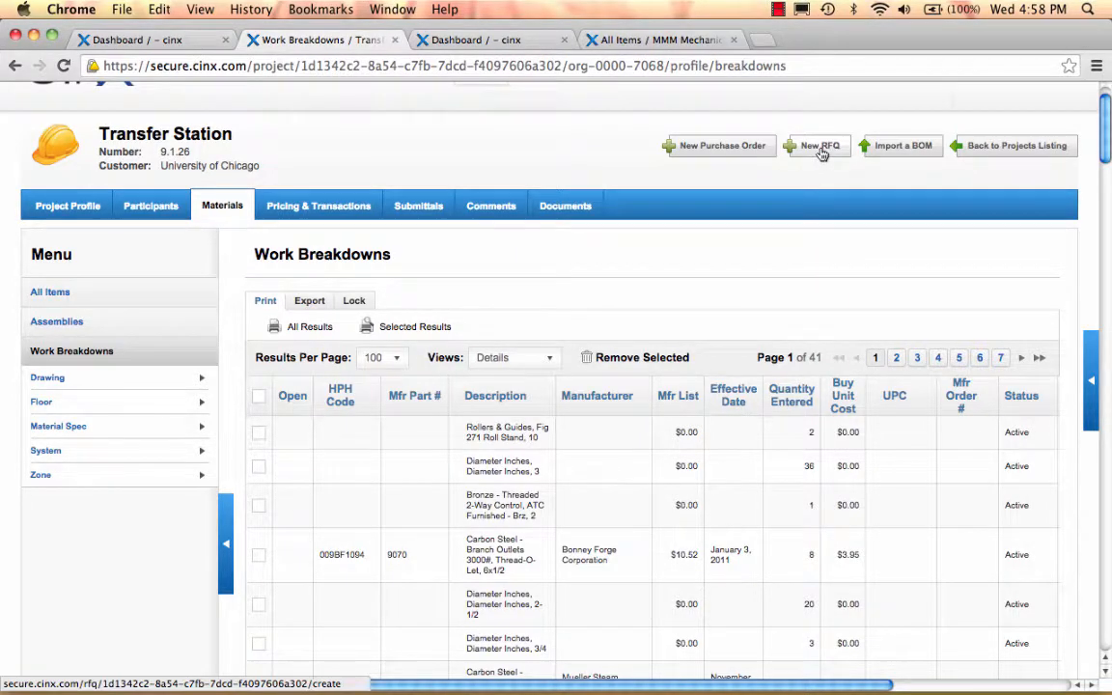
left_click(821, 155)
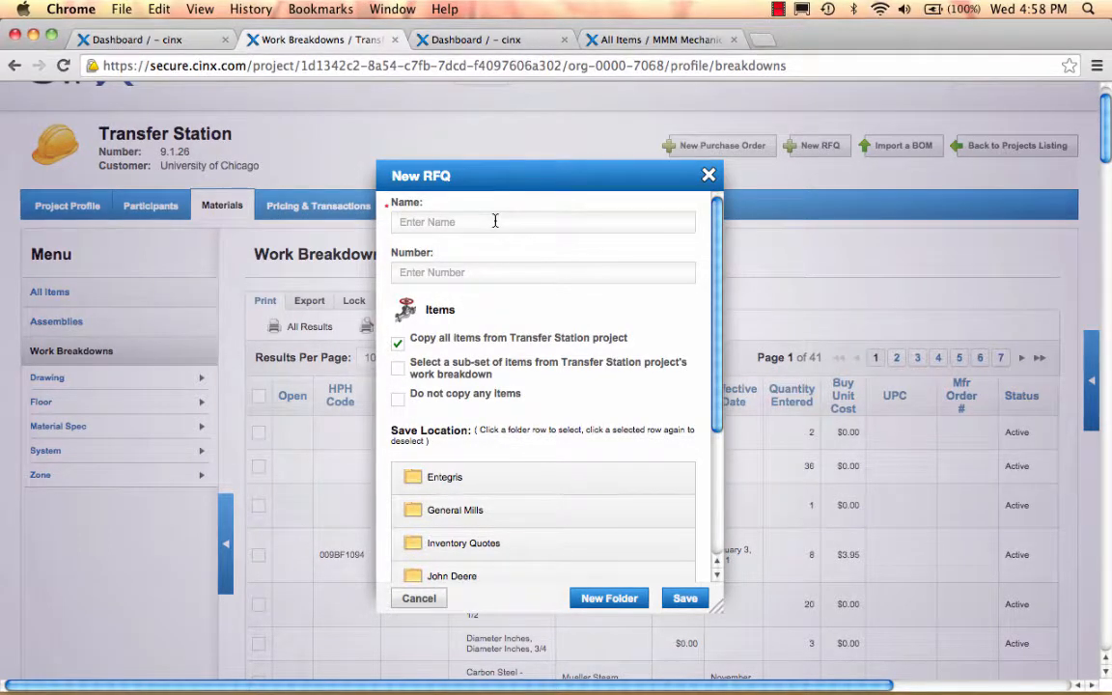
type("transfer station")
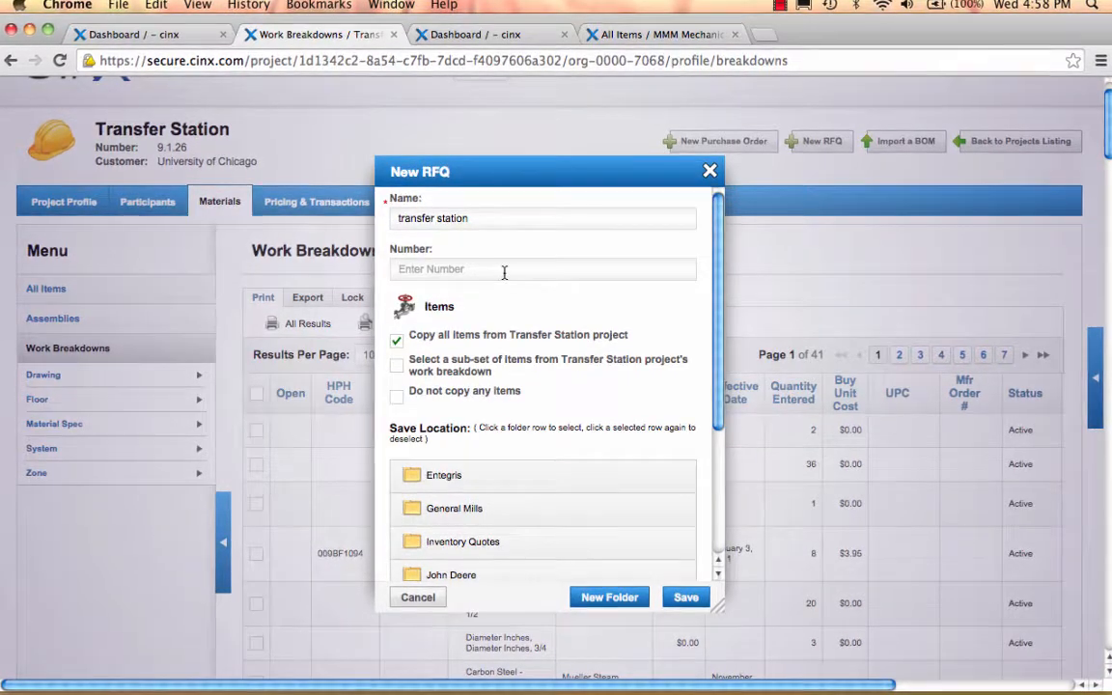
type("10.29")
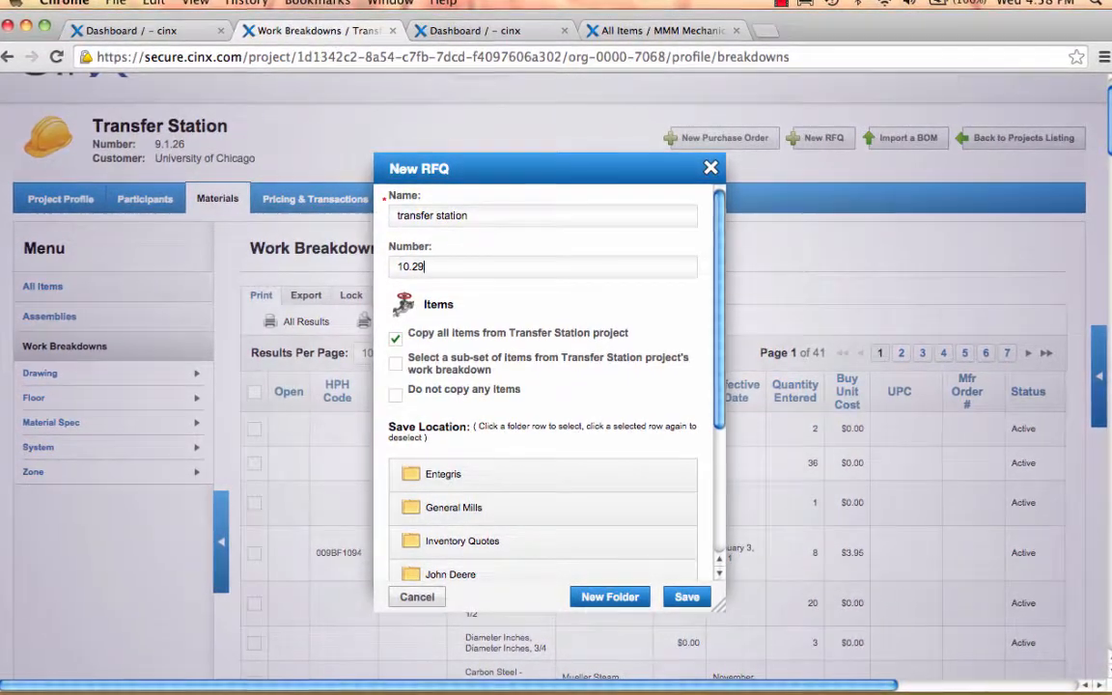
Limit the RFQ's items to a sub-set of the project's work breakdown, including only the CHW system
left_click(395, 362)
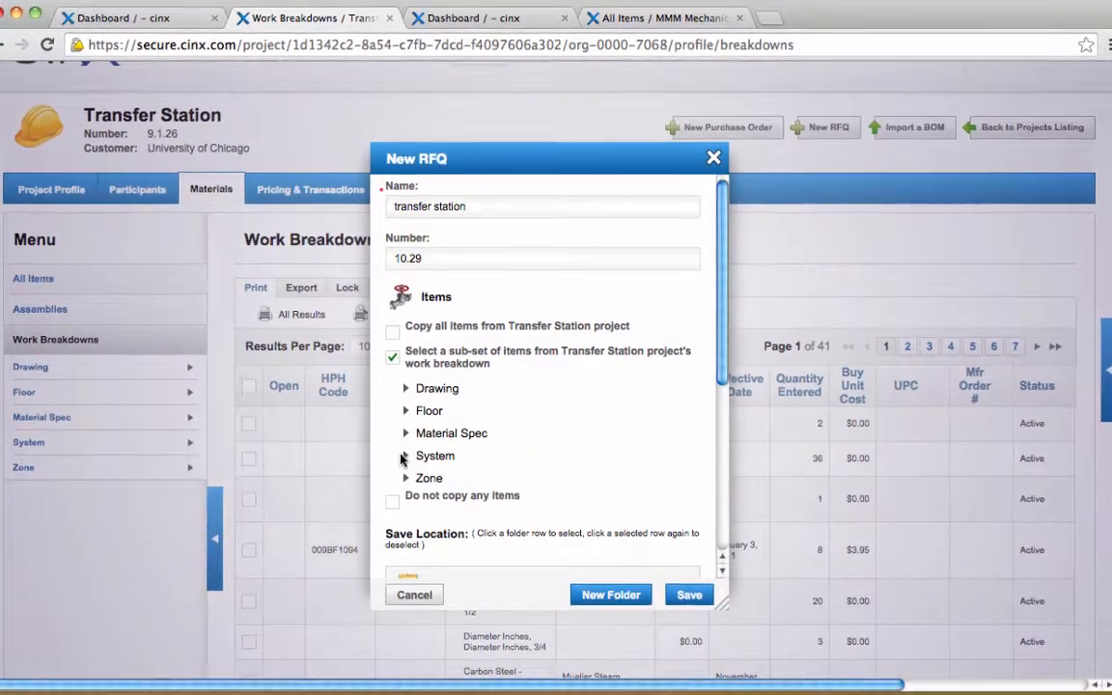
left_click(407, 456)
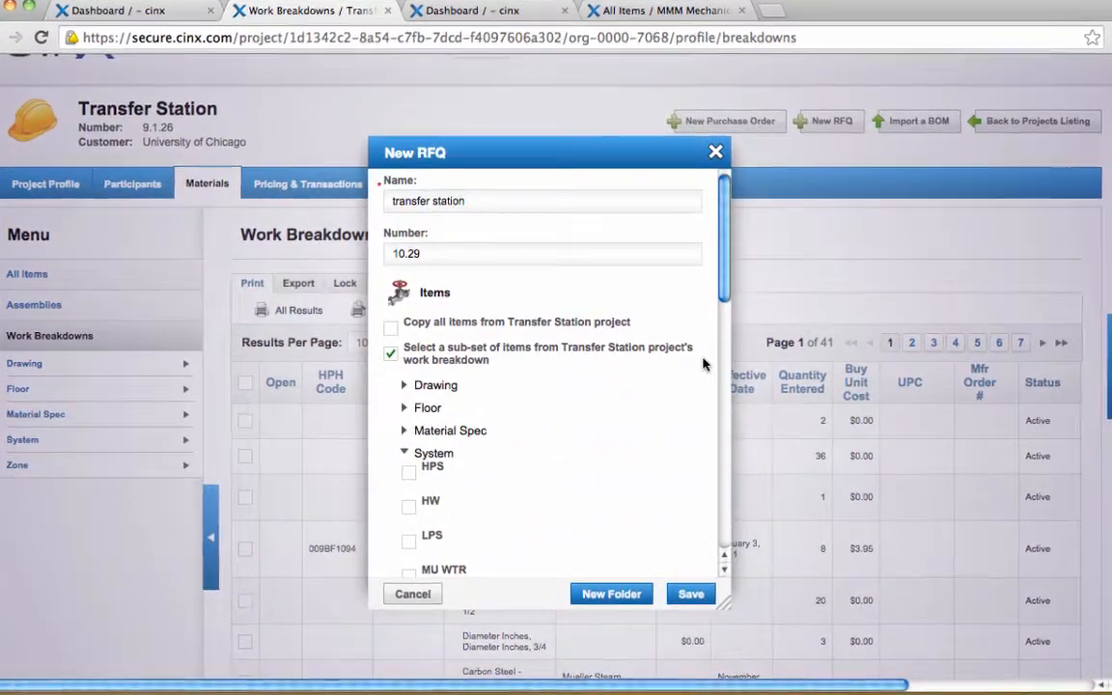
left_click_drag(729, 293, 728, 353)
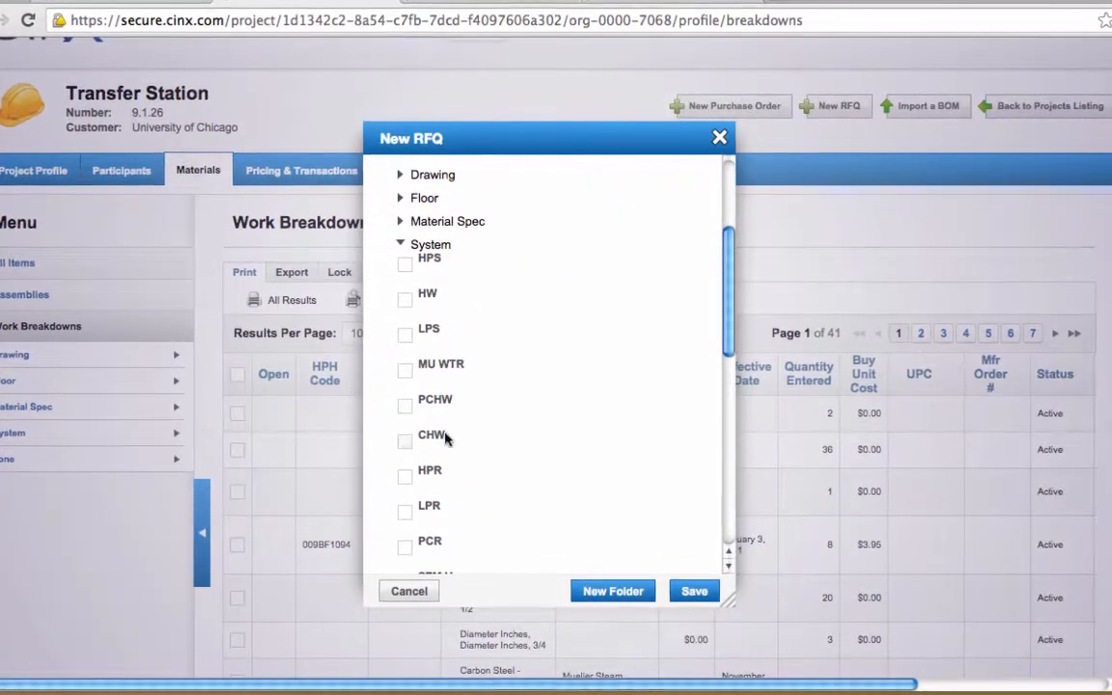
left_click(405, 442)
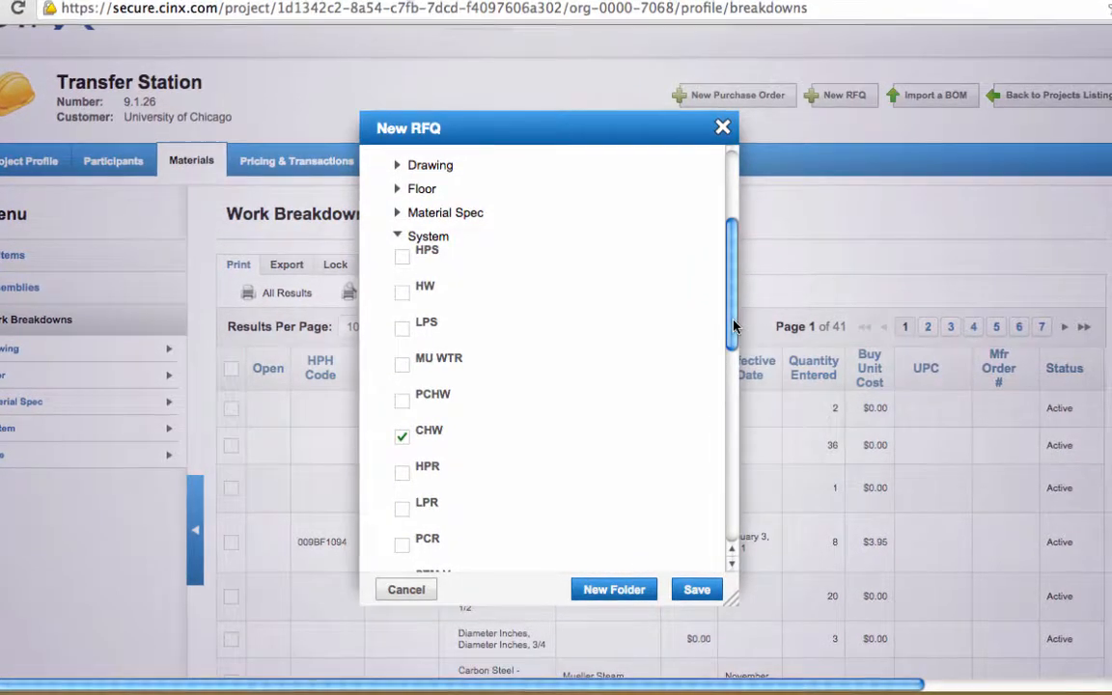
Choose the University of Chicago folder as the RFQ's save location and save the RFQ
left_click_drag(732, 327, 732, 472)
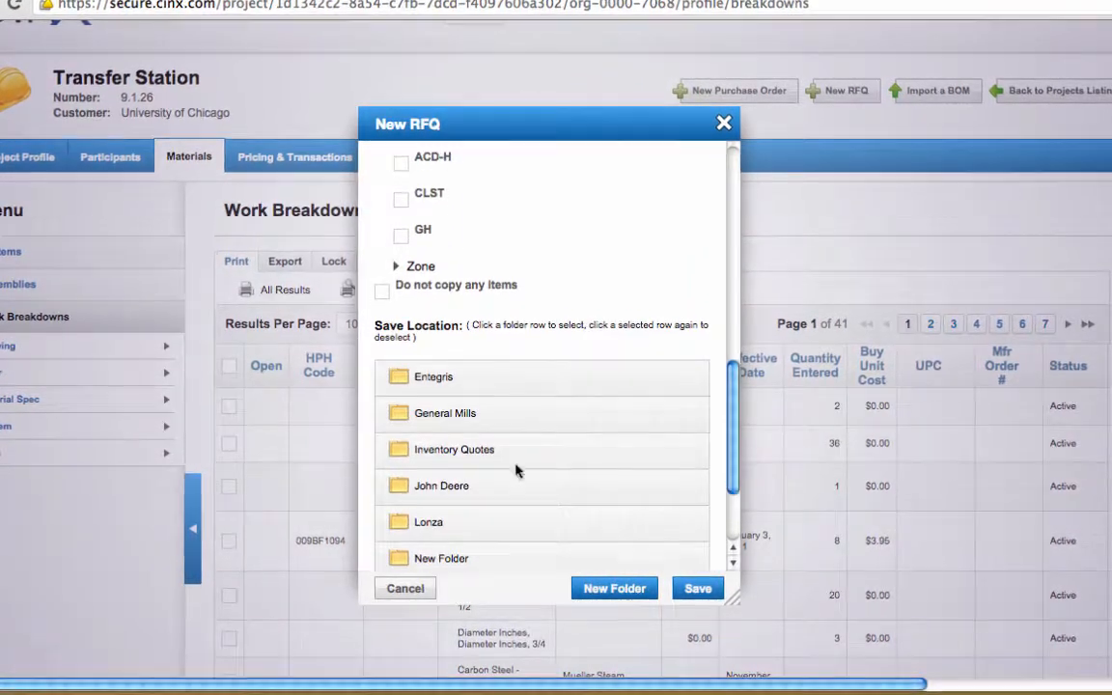
scroll(382, 462, "up", 2)
scroll(415, 492, "down", 5)
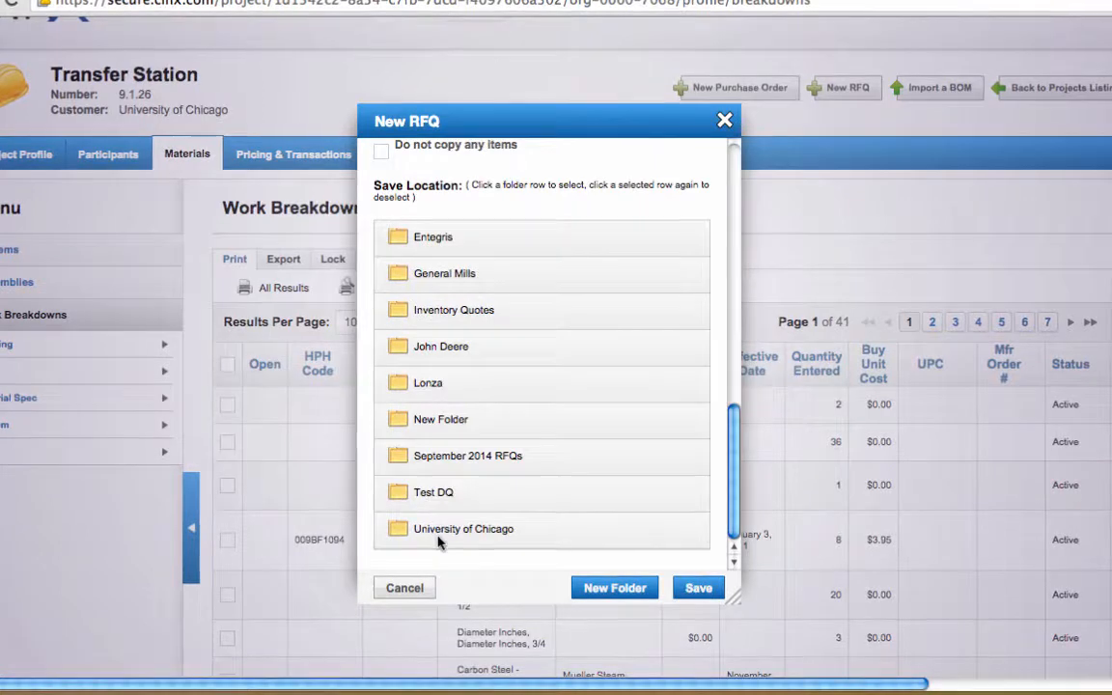
left_click(399, 538)
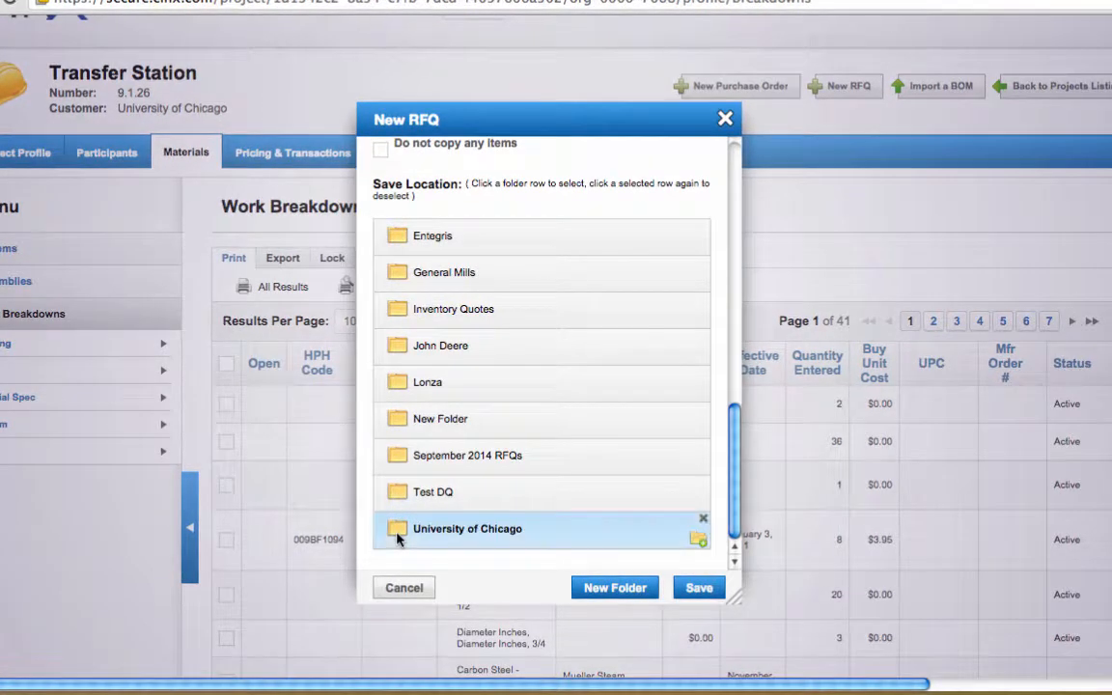
left_click(697, 587)
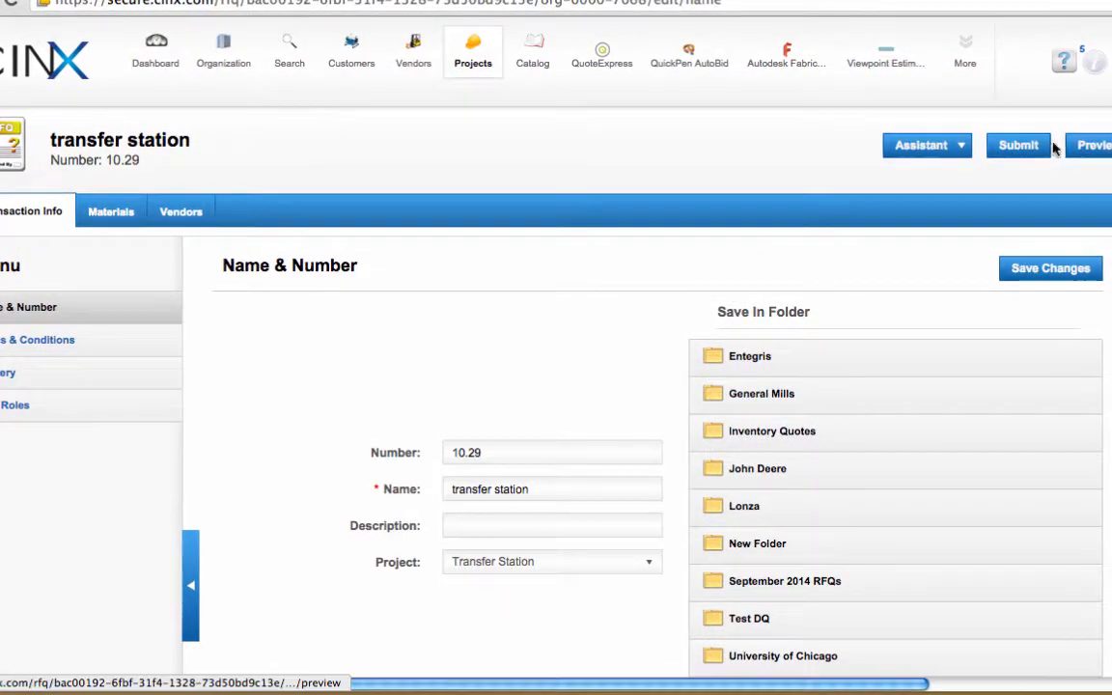
Preview the transfer station RFQ document, look through its list of items and close the preview
left_click(1090, 147)
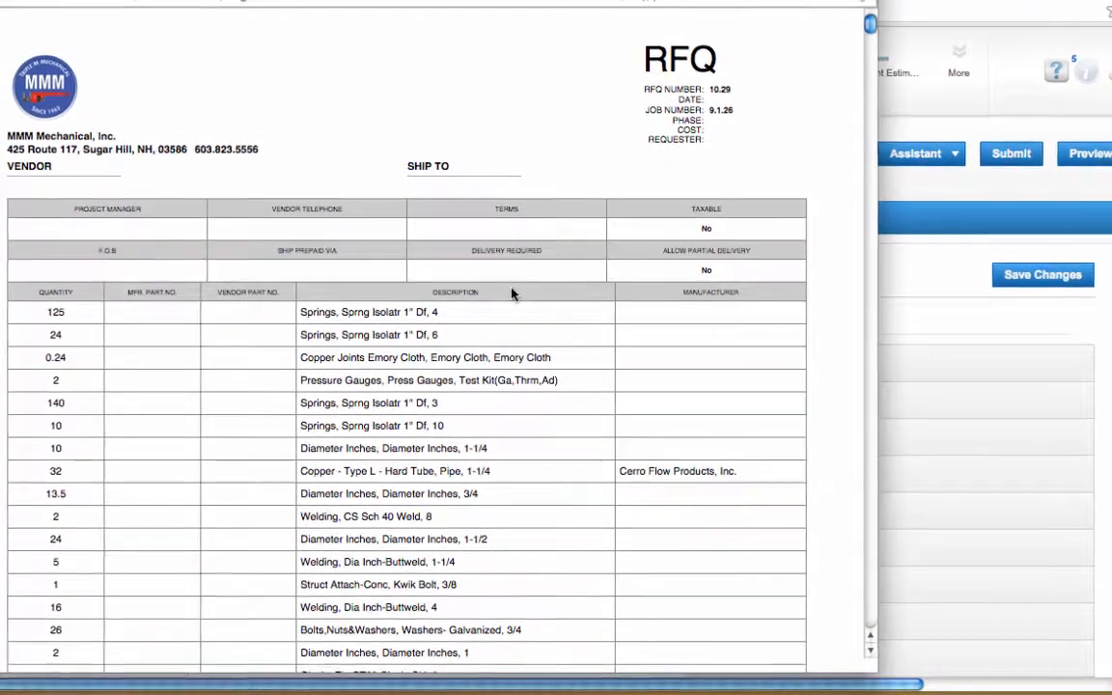
scroll(511, 299, "down", 2)
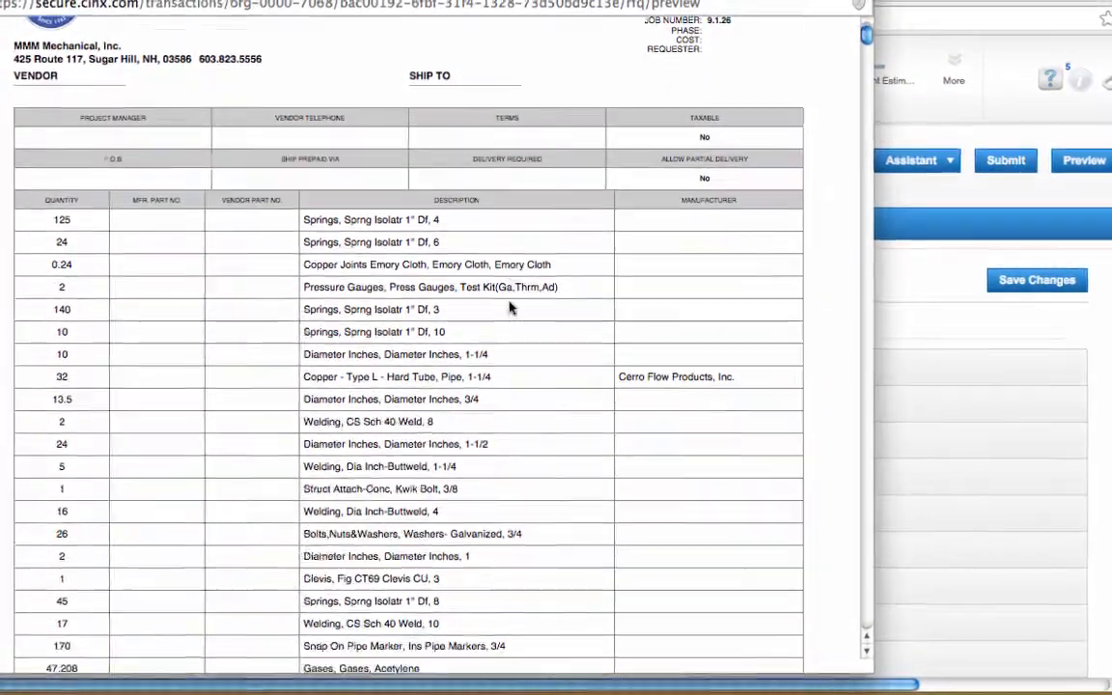
scroll(512, 307, "down", 10)
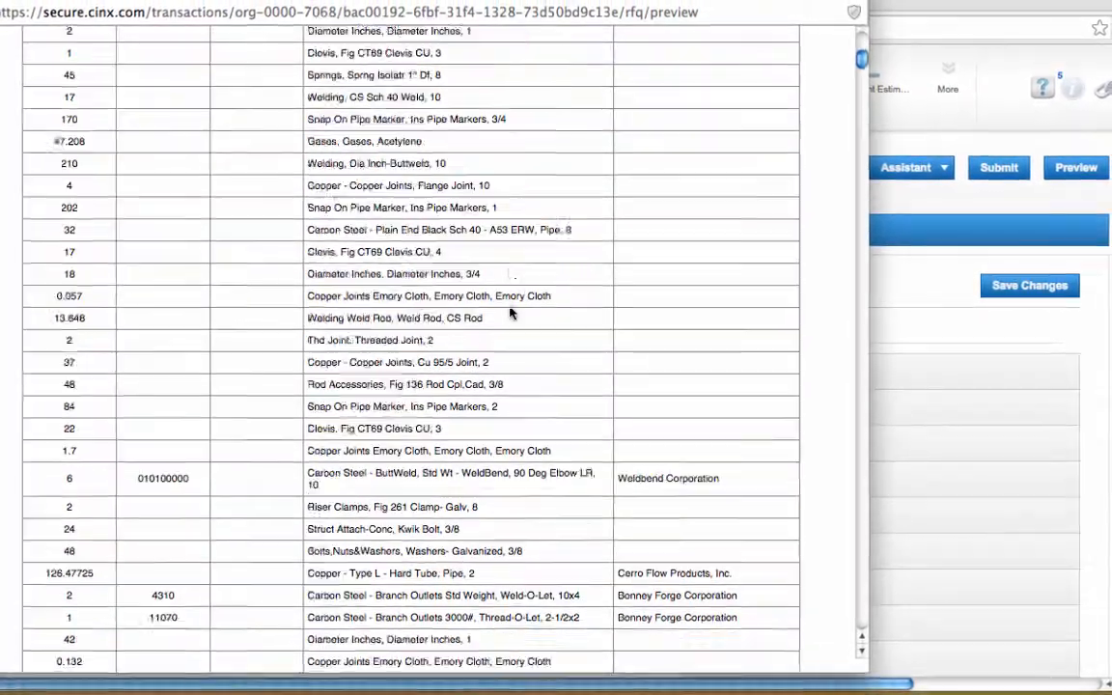
scroll(511, 314, "down", 10)
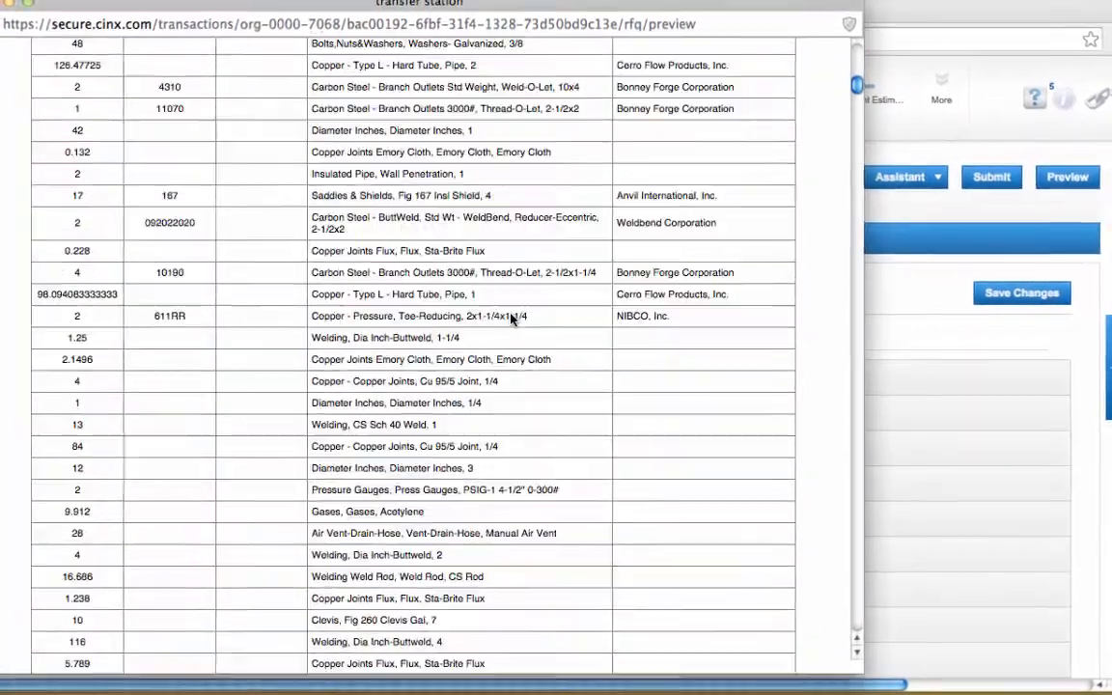
scroll(513, 320, "up", 20)
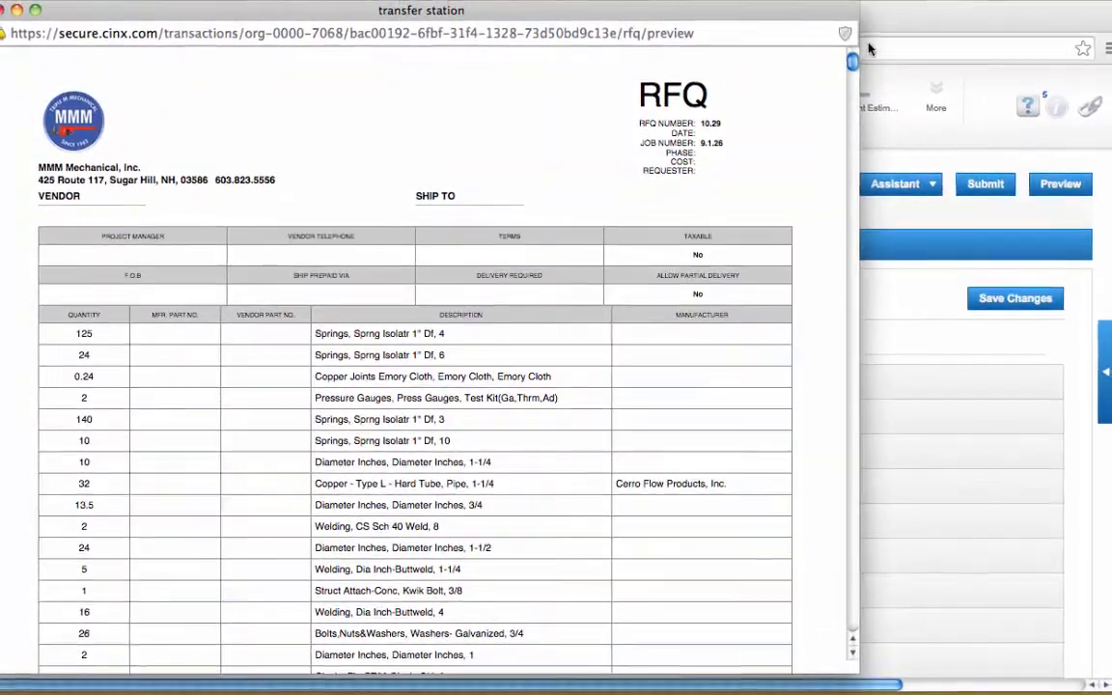
left_click(3, 11)
Select sandbox distributors and National Sales Company as the RFQ's vendors, and submit the RFQ
left_click(144, 252)
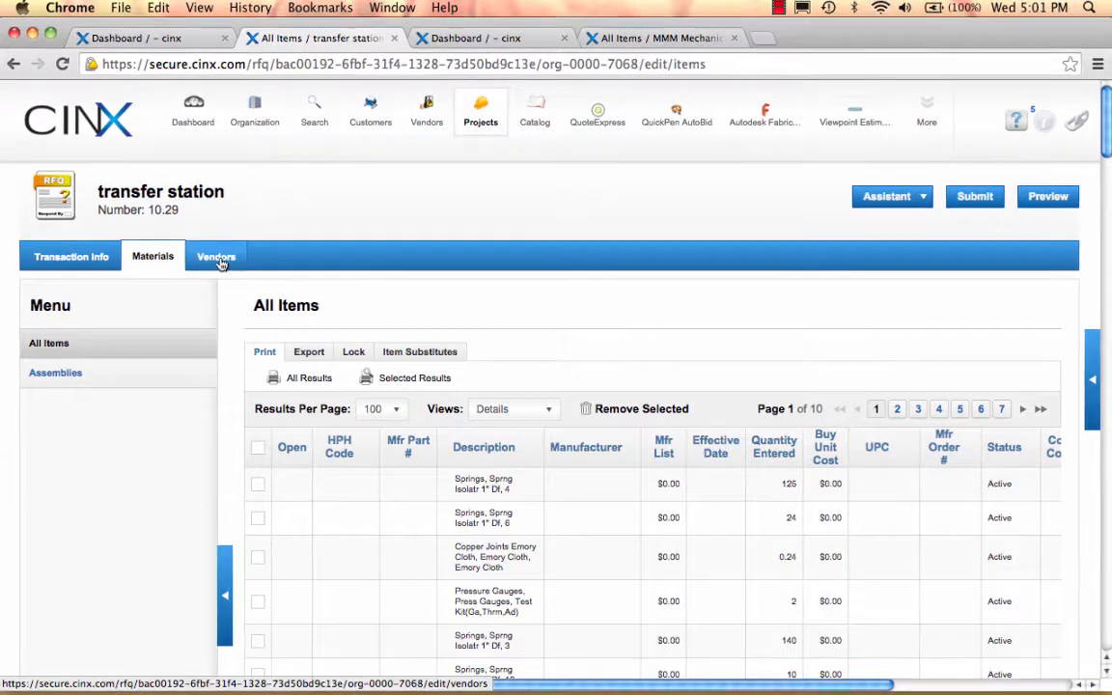
left_click(218, 257)
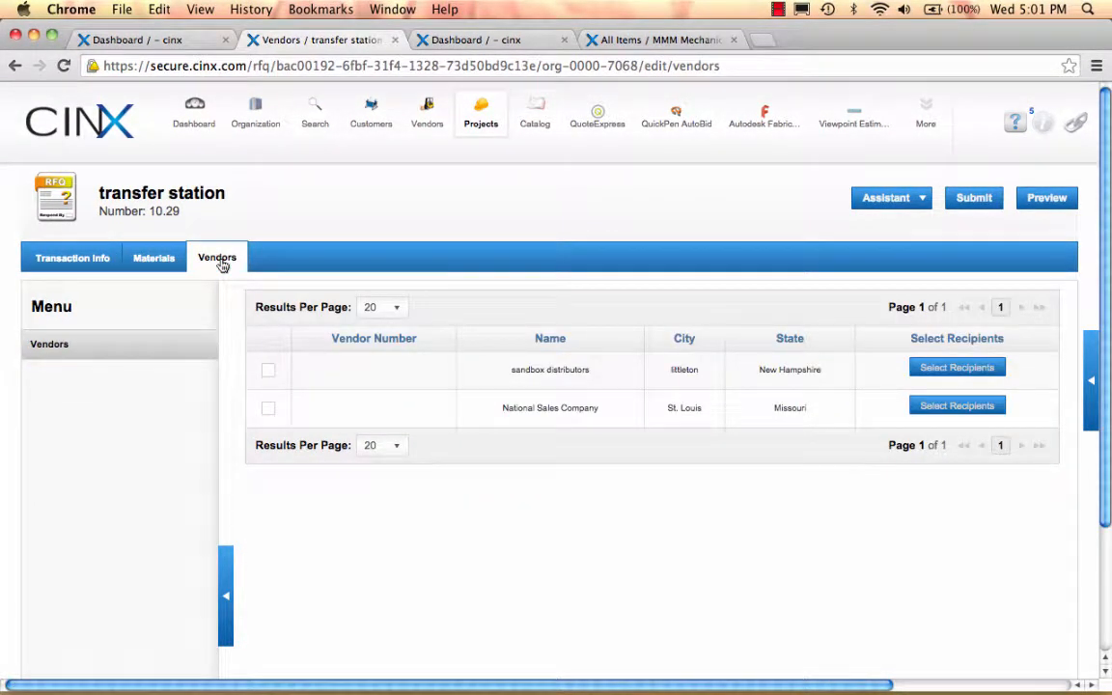
left_click(267, 370)
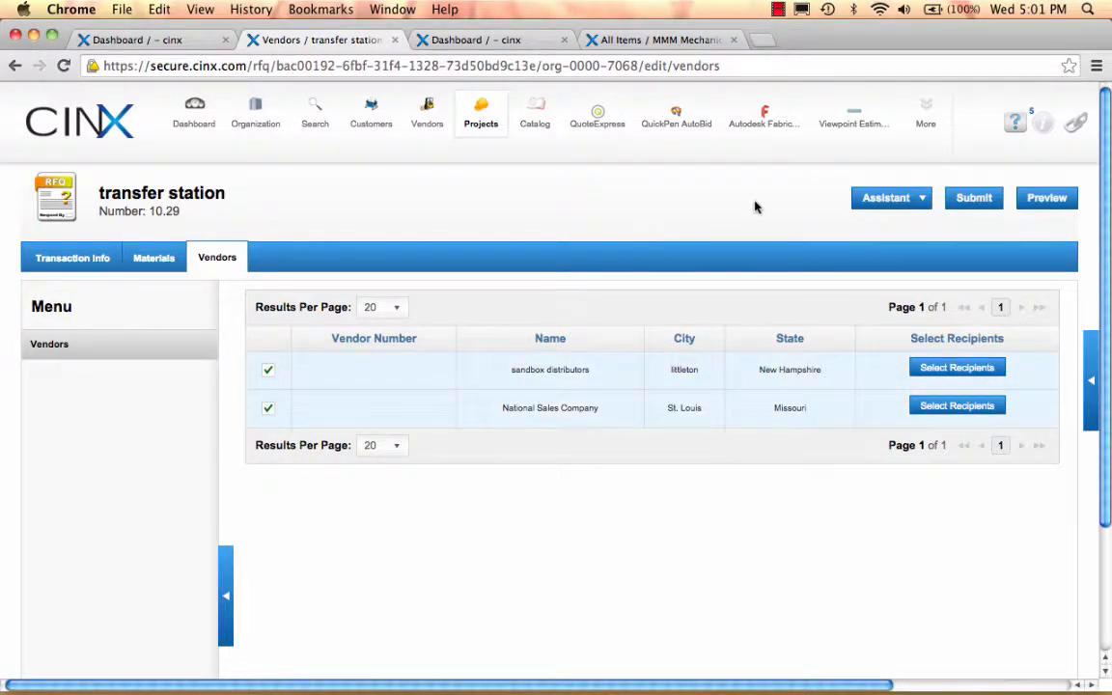
left_click(971, 198)
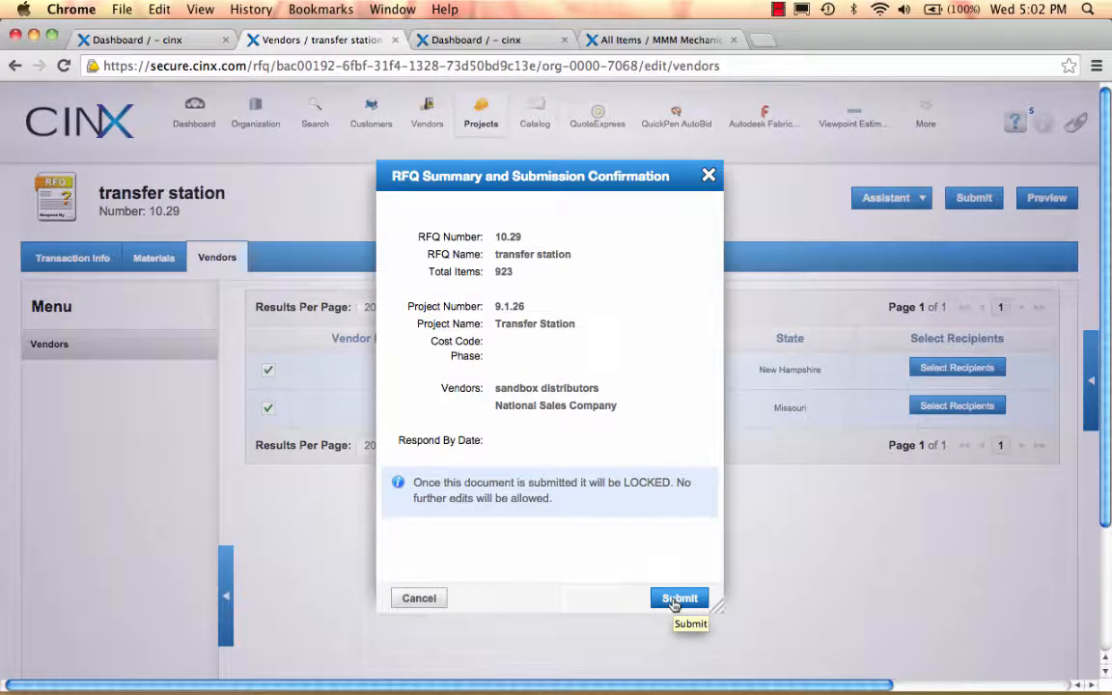
left_click(675, 600)
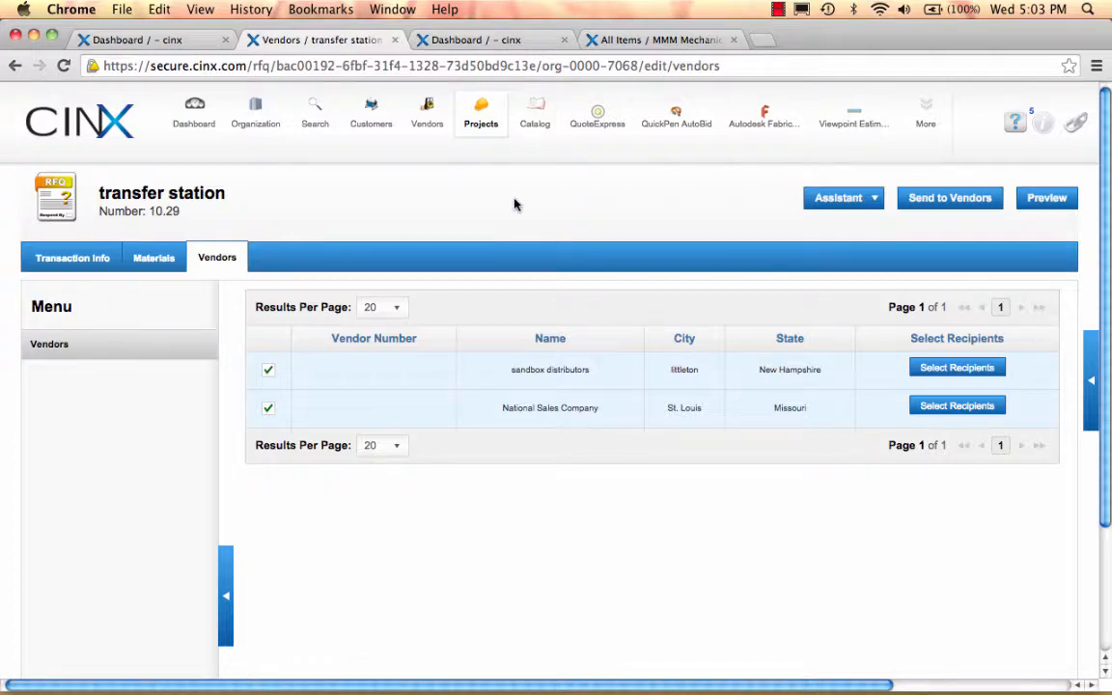
Examine the material items and pricing in the already open quote "DQ 9.19 RFQ for NTII"
left_click(445, 44)
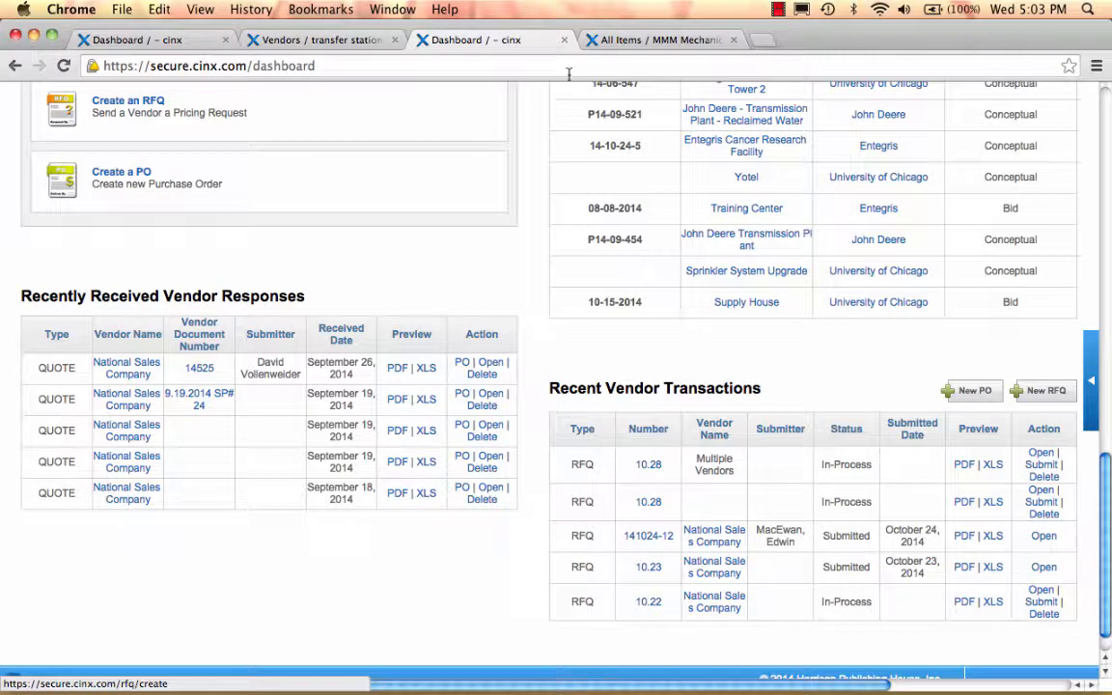
left_click(634, 41)
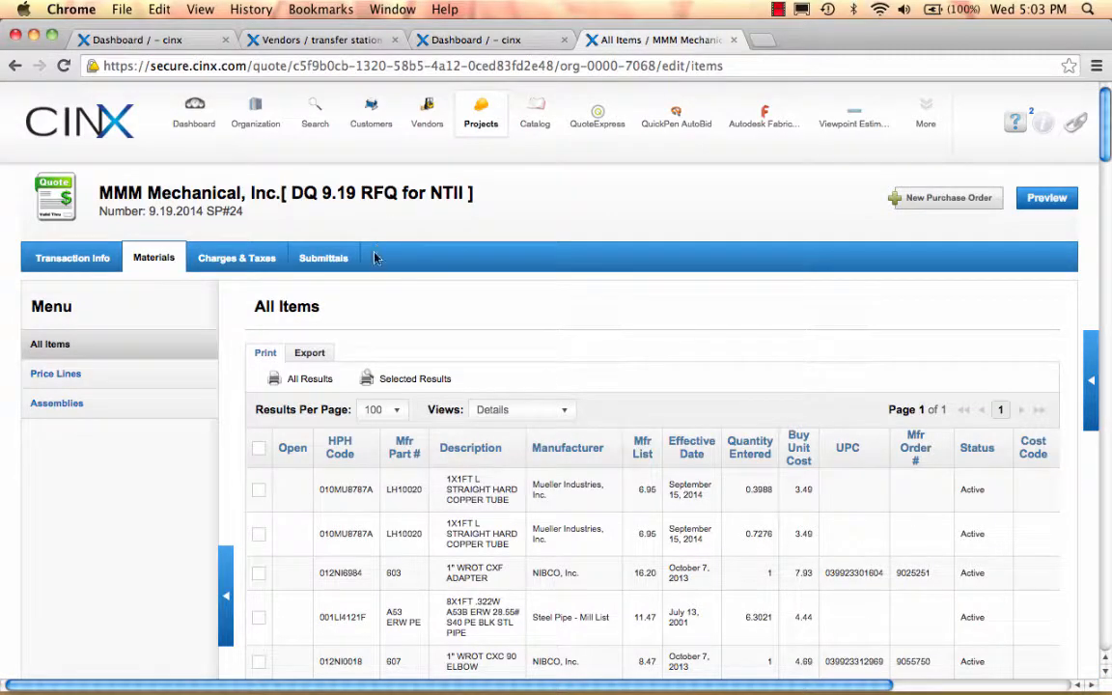
scroll(334, 275, "down", 5)
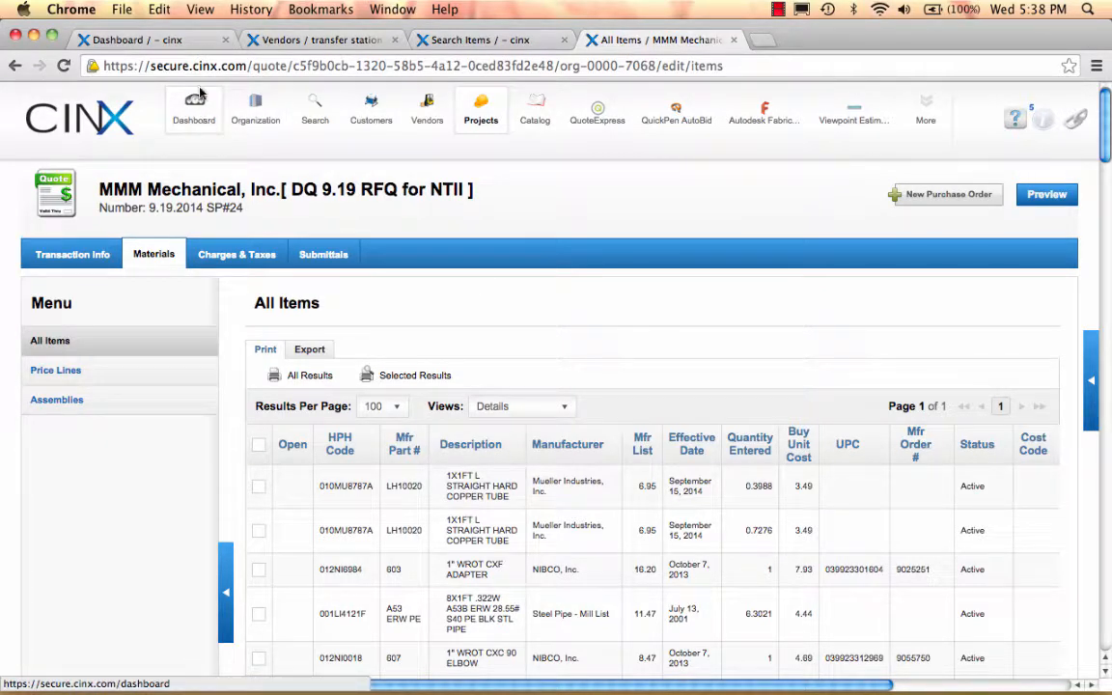
Open the catalog item search from the dashboard in a separate browser tab
left_click(183, 40)
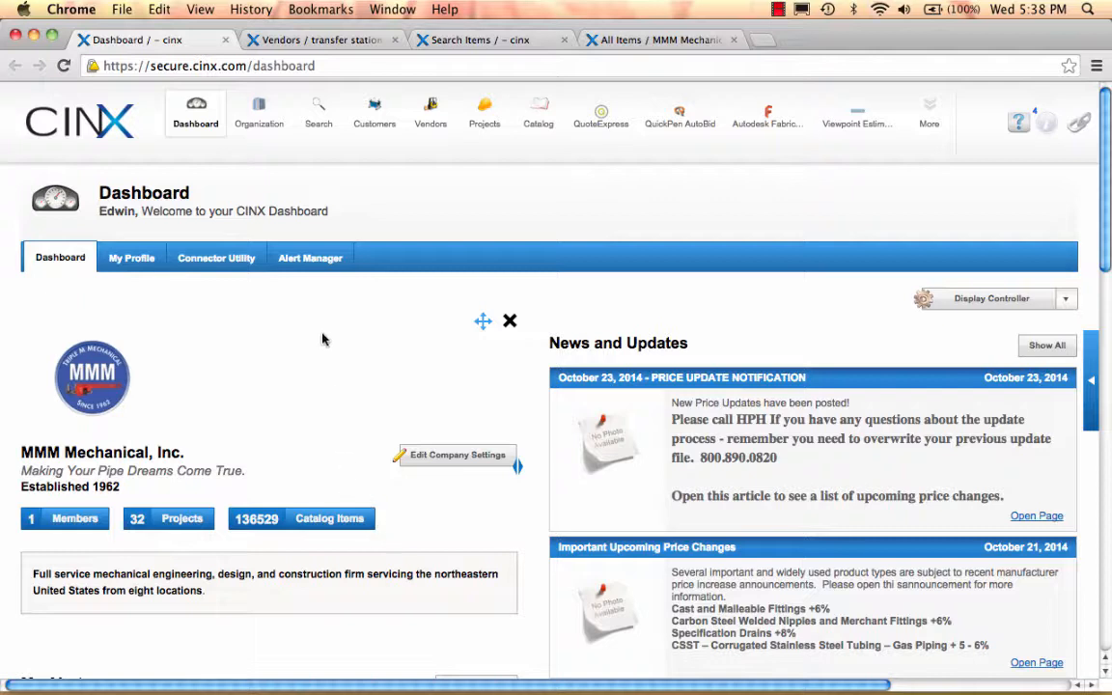
right_click(319, 125)
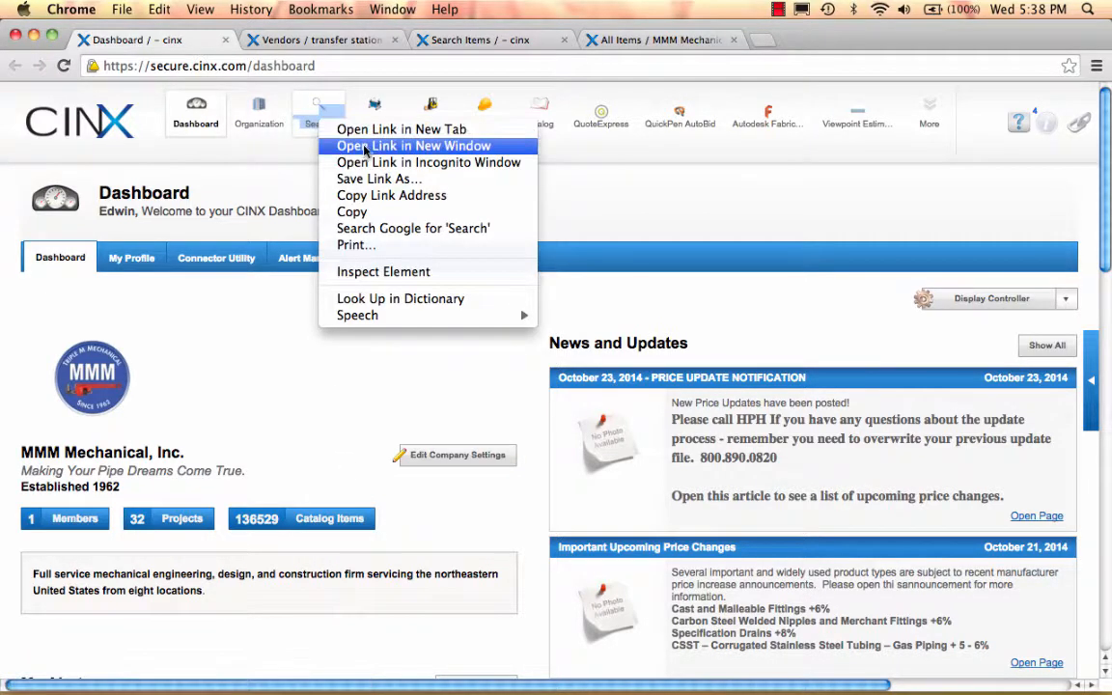
left_click(340, 129)
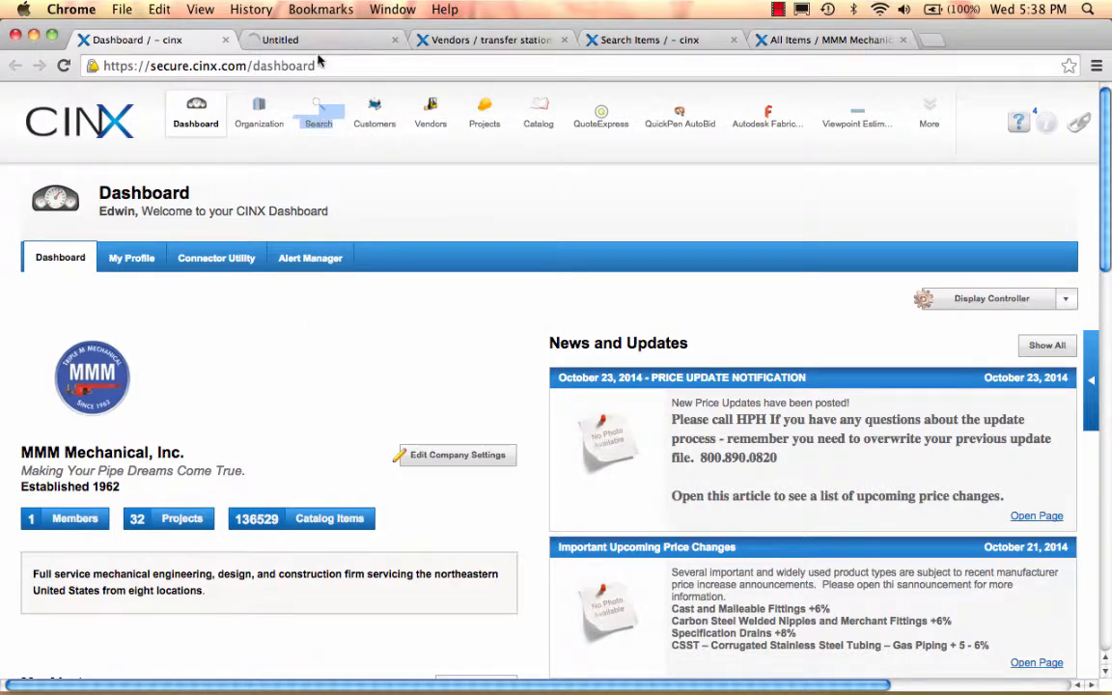
left_click(321, 44)
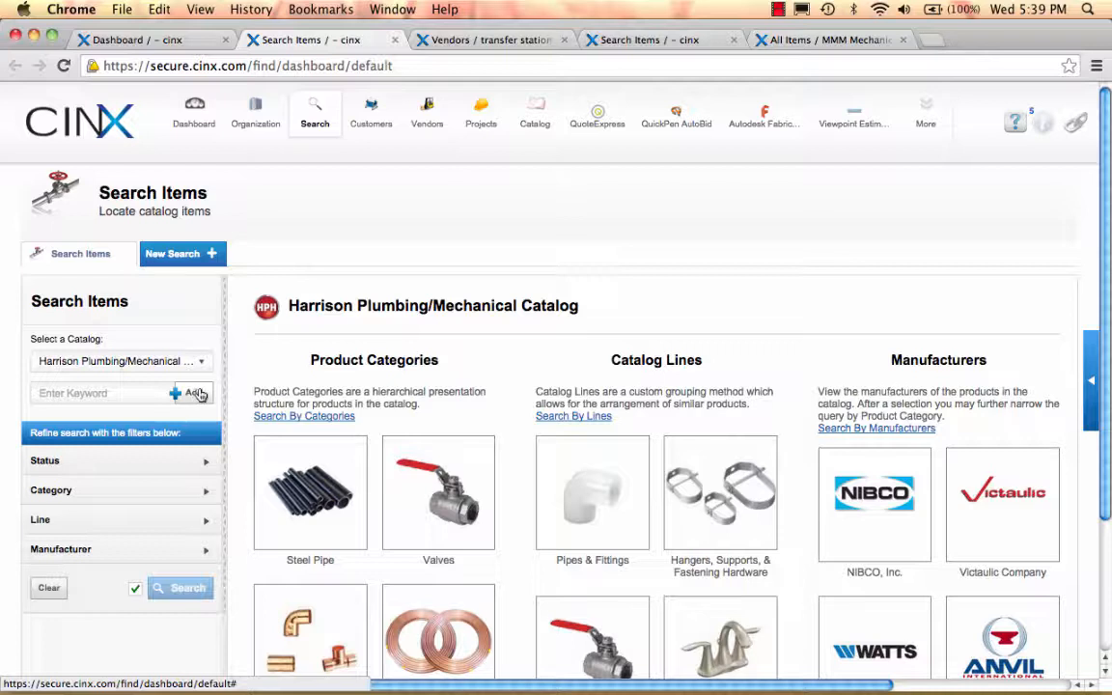
Compare the company's own catalog lines with the product lines offered as filters for the Harrison Plumbing/Mechanical Catalog
left_click(1094, 382)
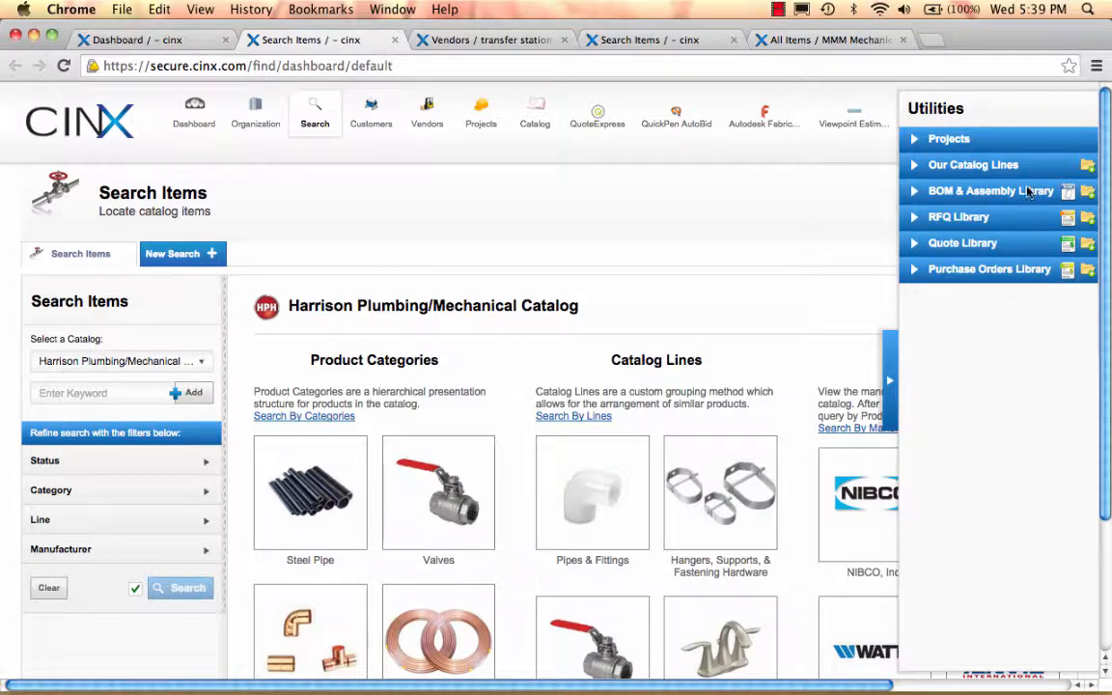
left_click(914, 166)
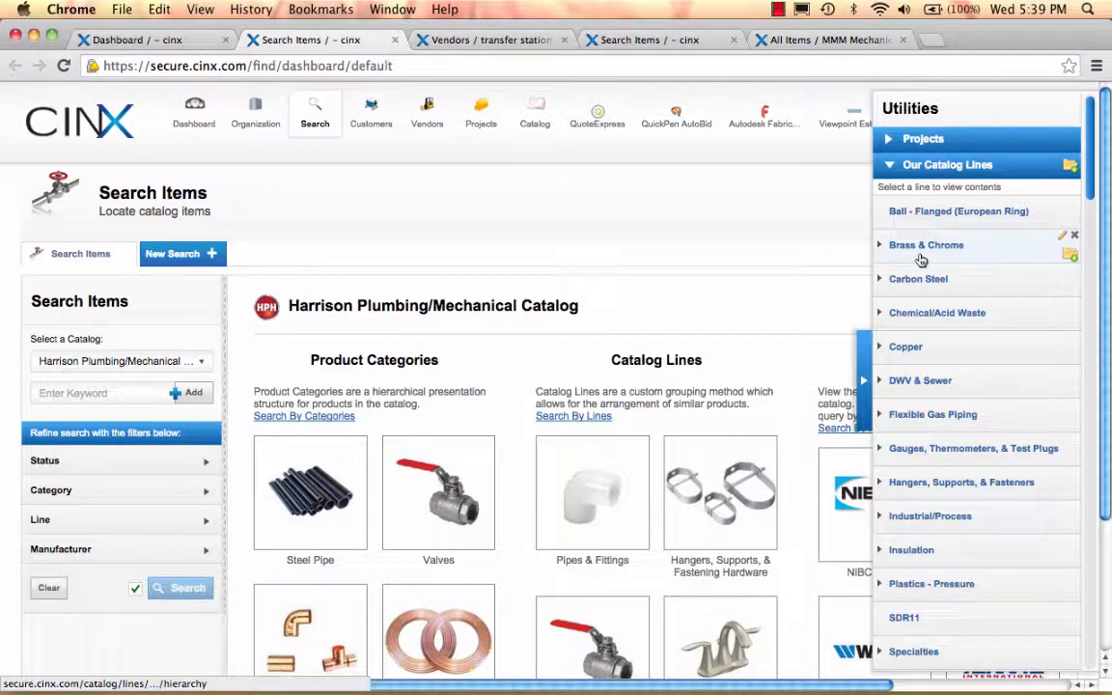
left_click(205, 522)
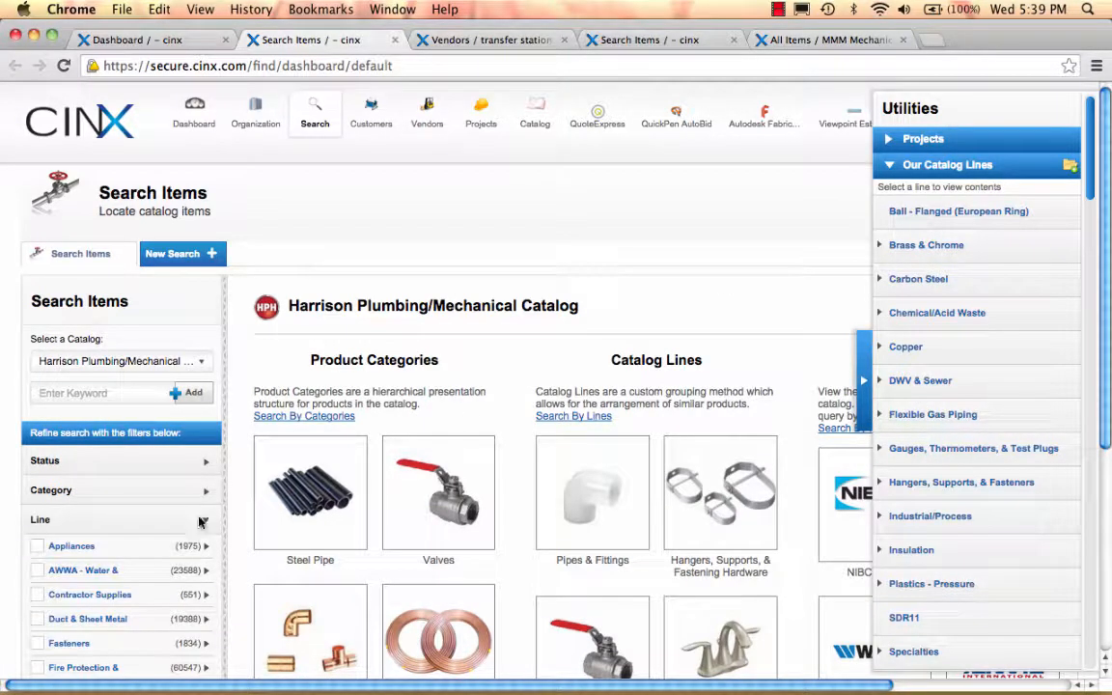
scroll(193, 517, "down", 3)
scroll(114, 494, "down", 2)
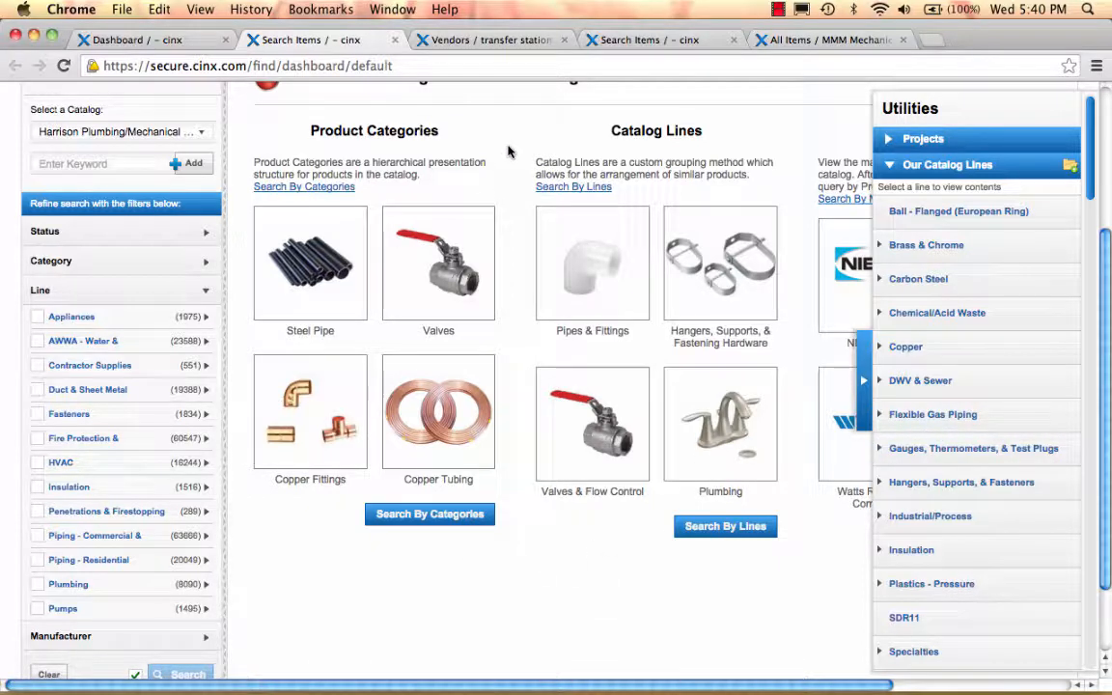
left_click(205, 295)
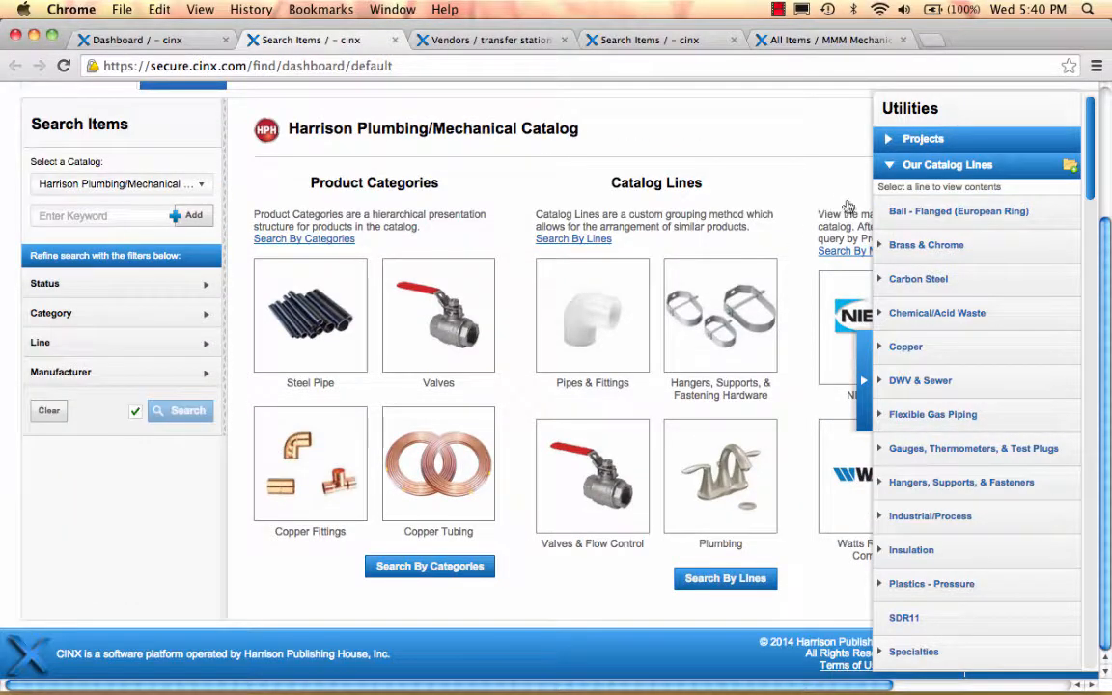
left_click(891, 168)
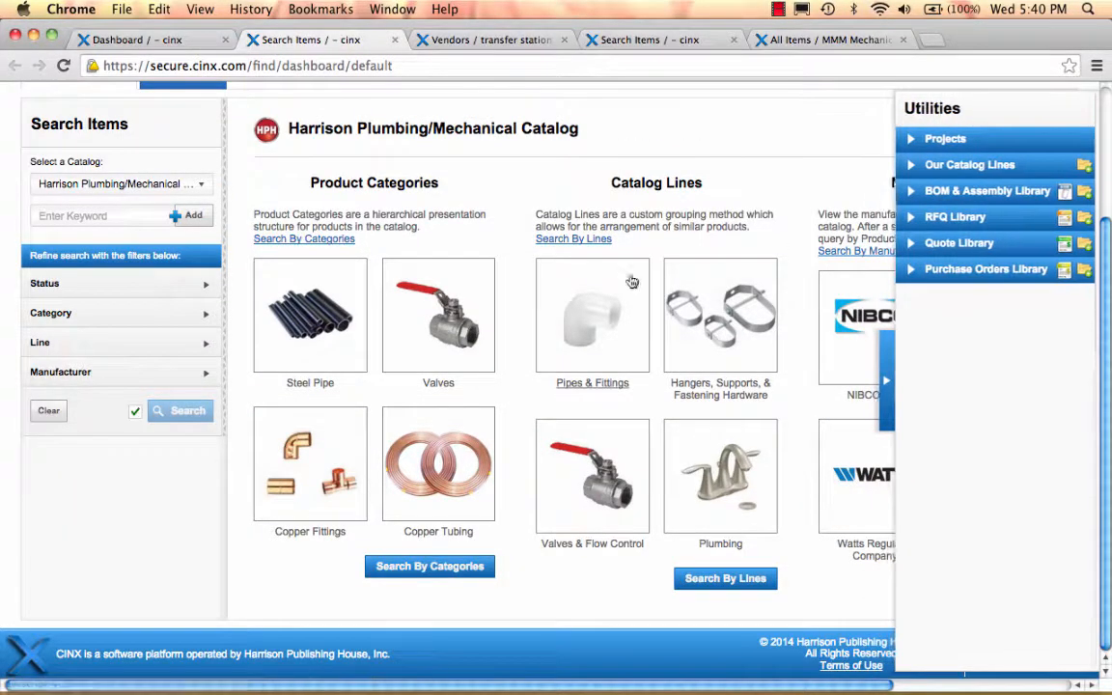
scroll(596, 354, "up", 3)
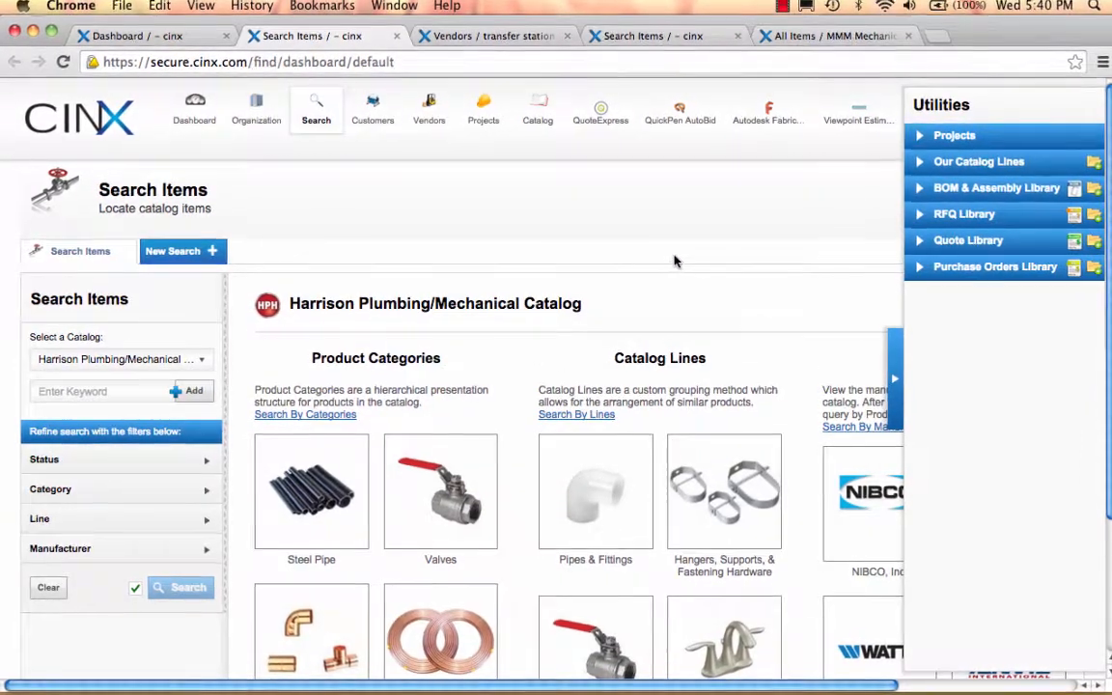
Search the MMM Mechanical, Inc. Catalog for the item with the keyword 006wb0221
left_click(204, 358)
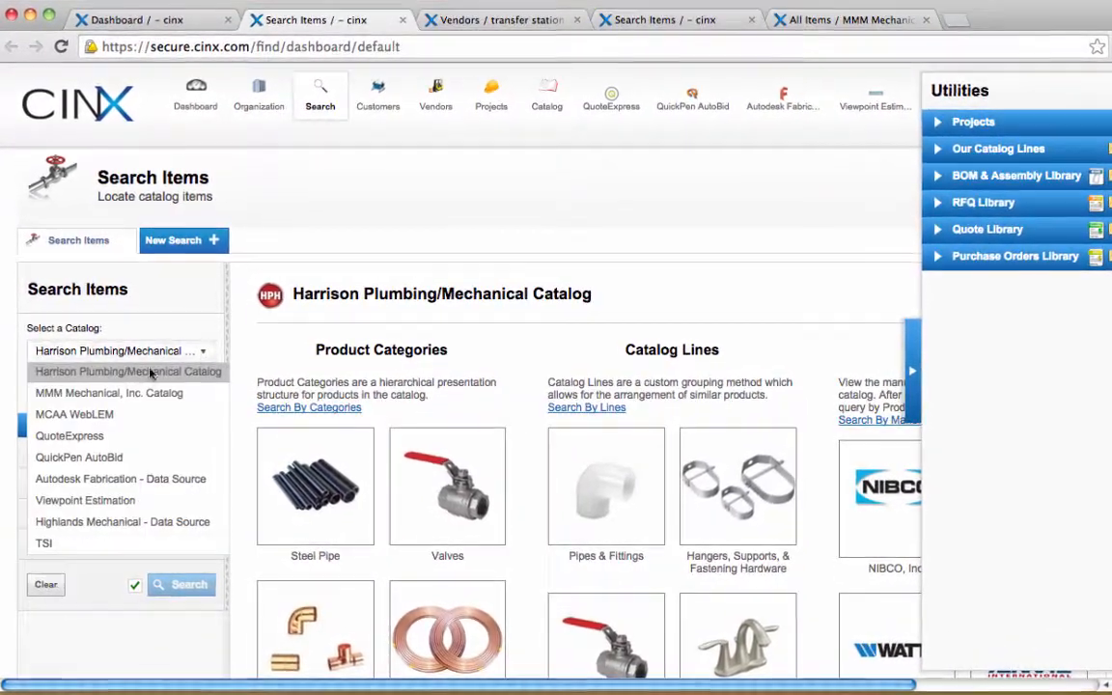
left_click(144, 392)
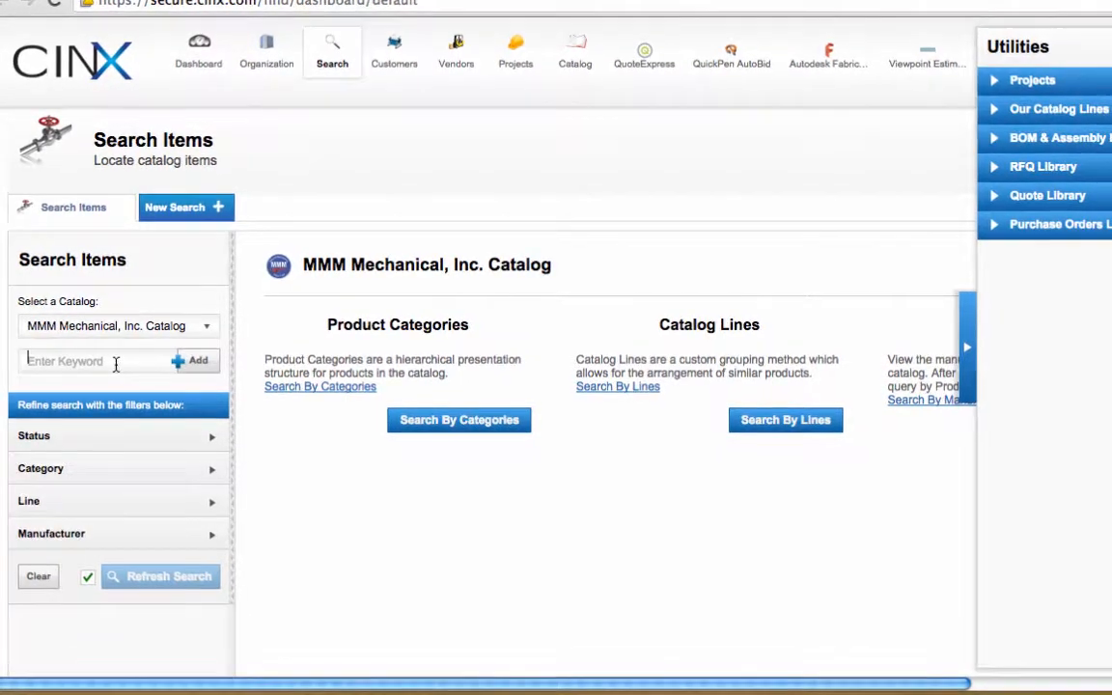
type("006wb0221")
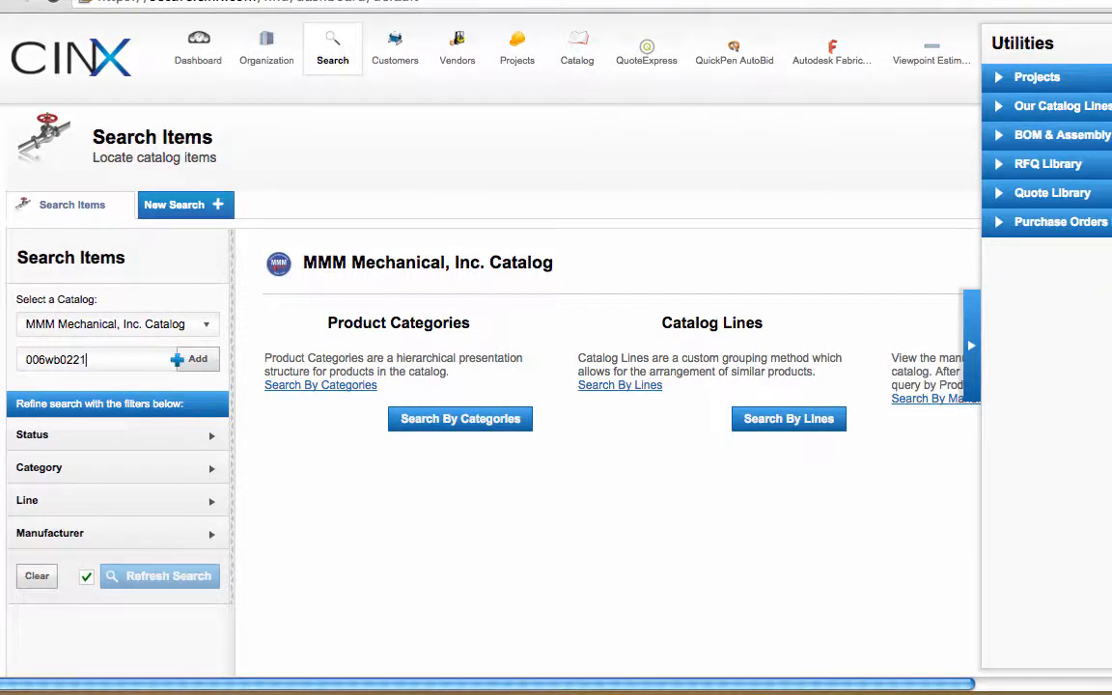
left_click(193, 360)
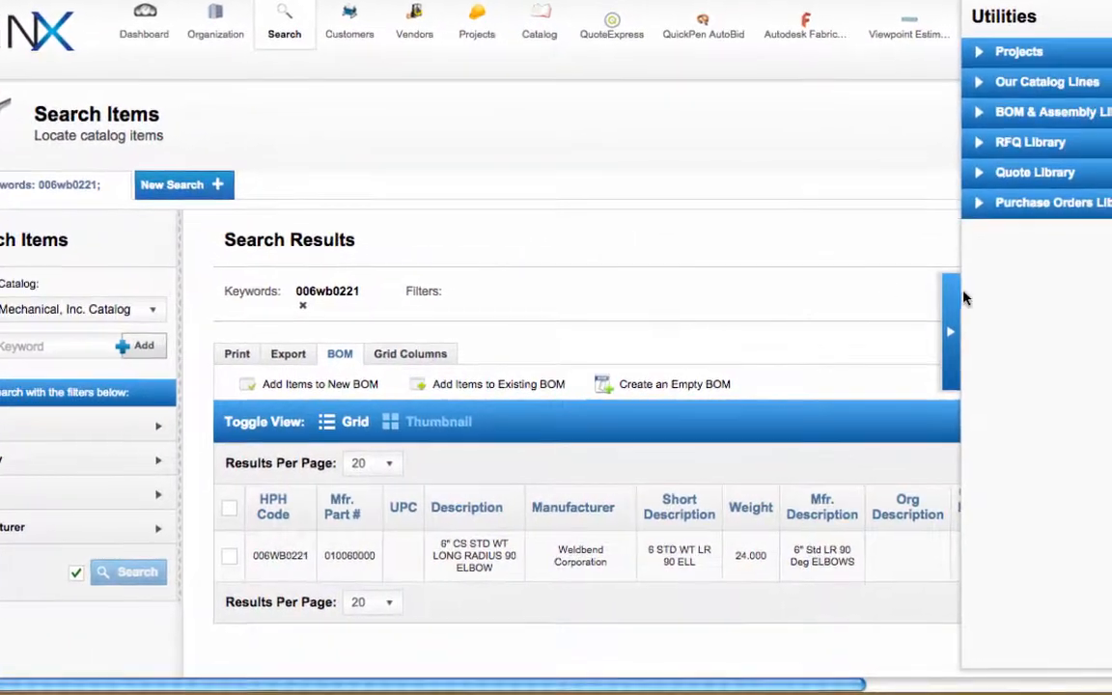
Examine the found elbow's full row, including its manufacturer list, buy, estimate and sell prices and spec sheet
left_click(950, 330)
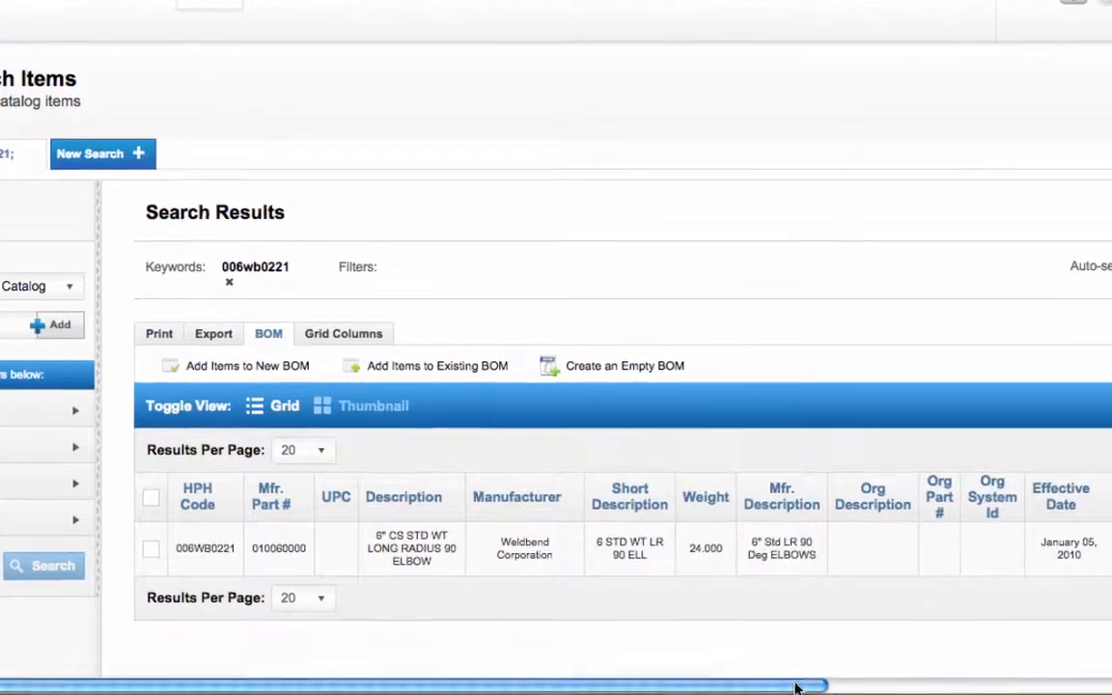
left_click_drag(796, 687, 972, 692)
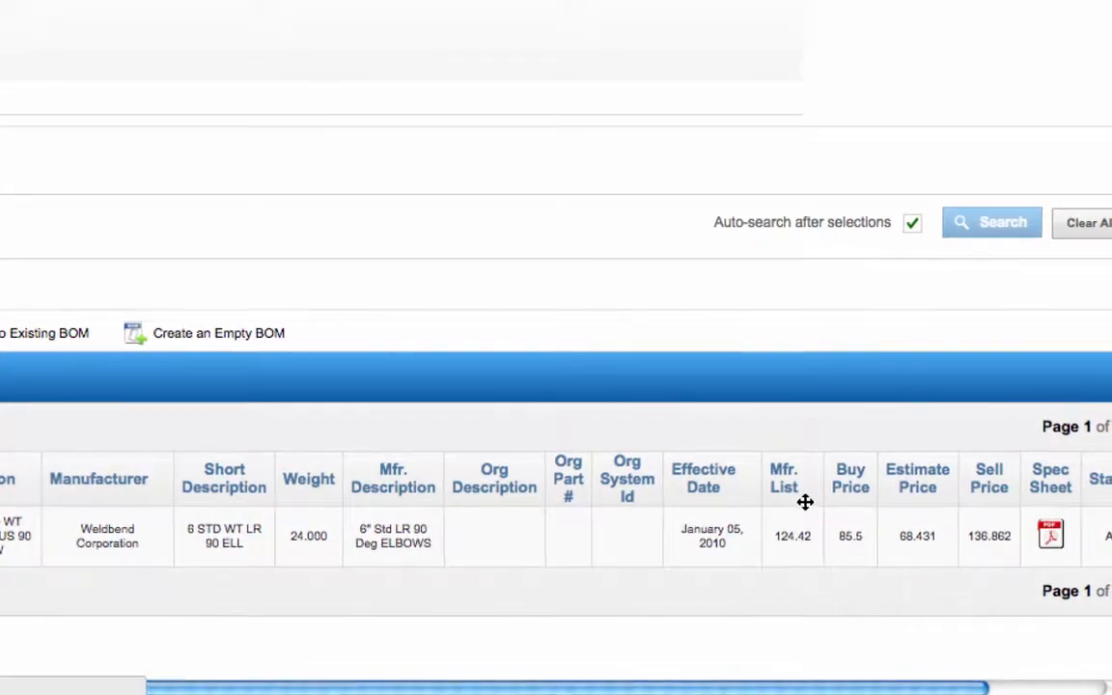
left_click_drag(769, 689, 857, 688)
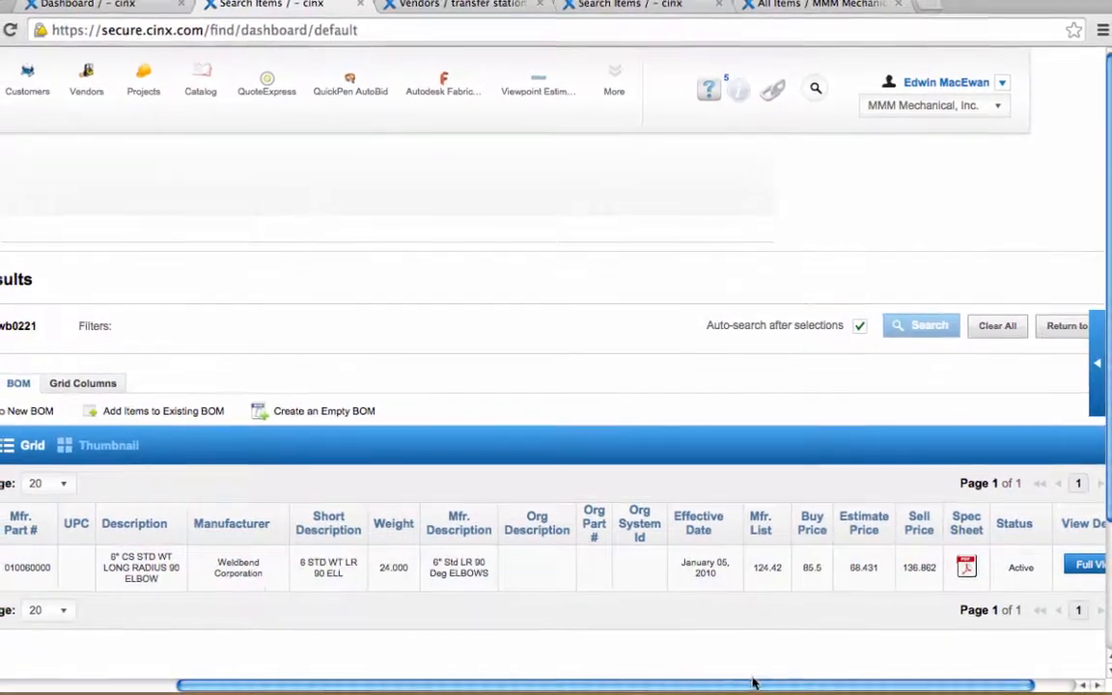
left_click_drag(753, 684, 486, 676)
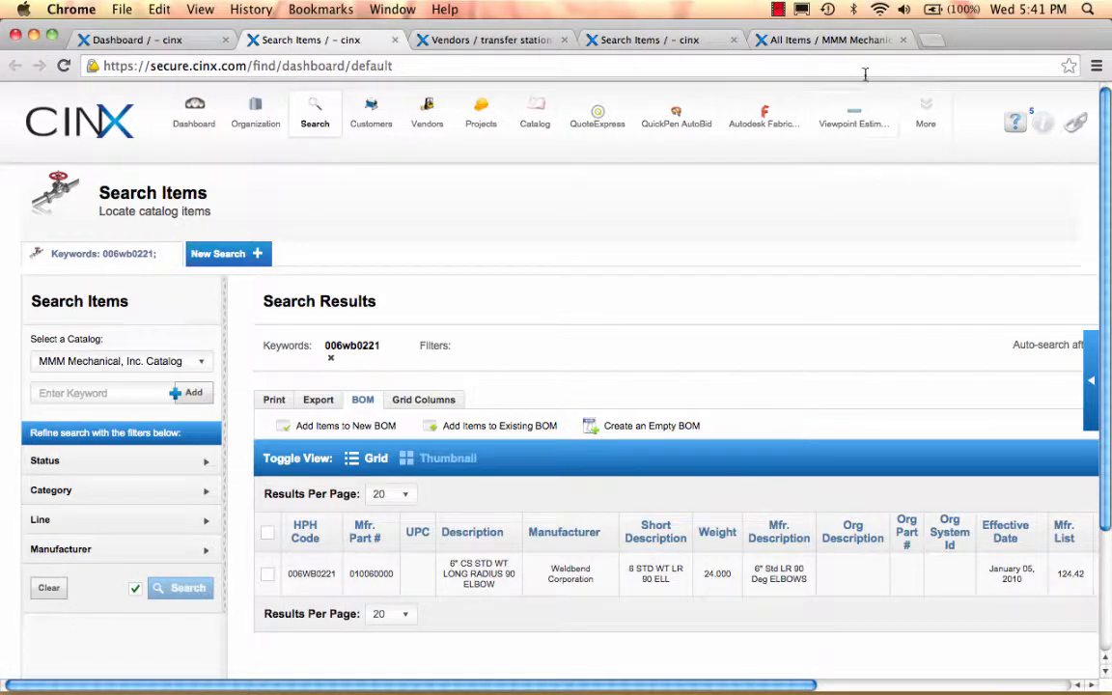
left_click(778, 12)
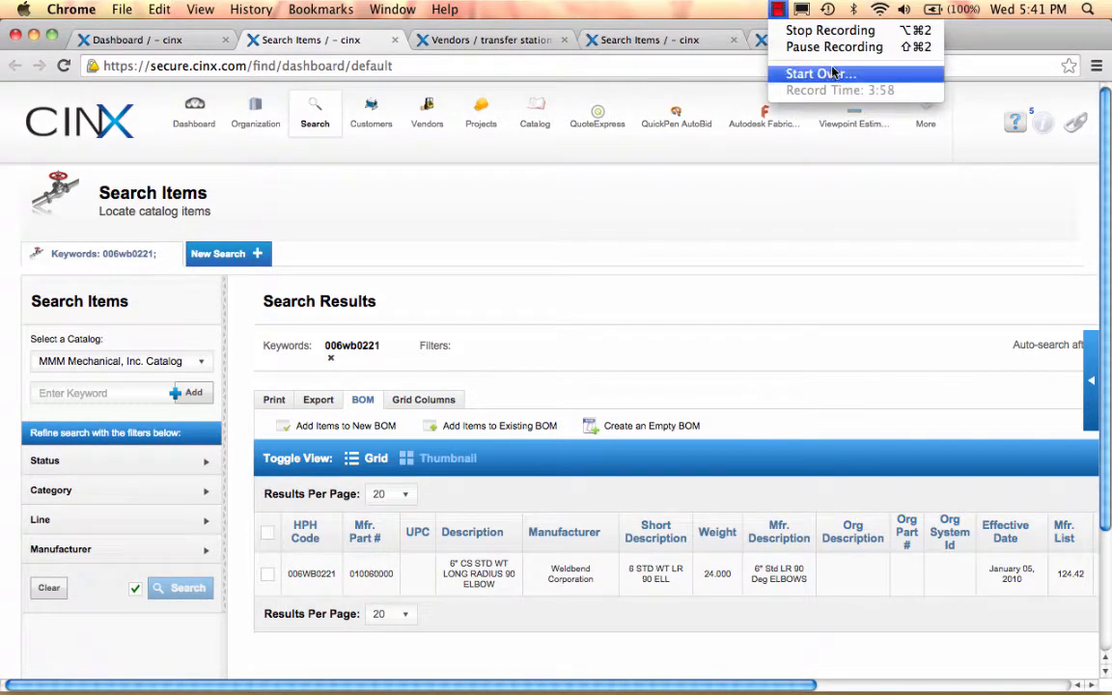